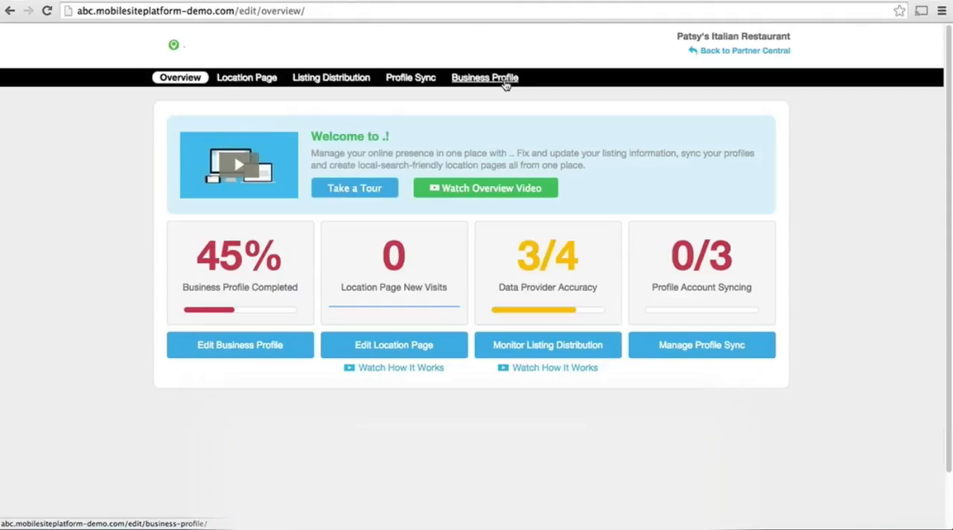
Open the Business Profile and fill in the company email under the additional contact information.
click(504, 83)
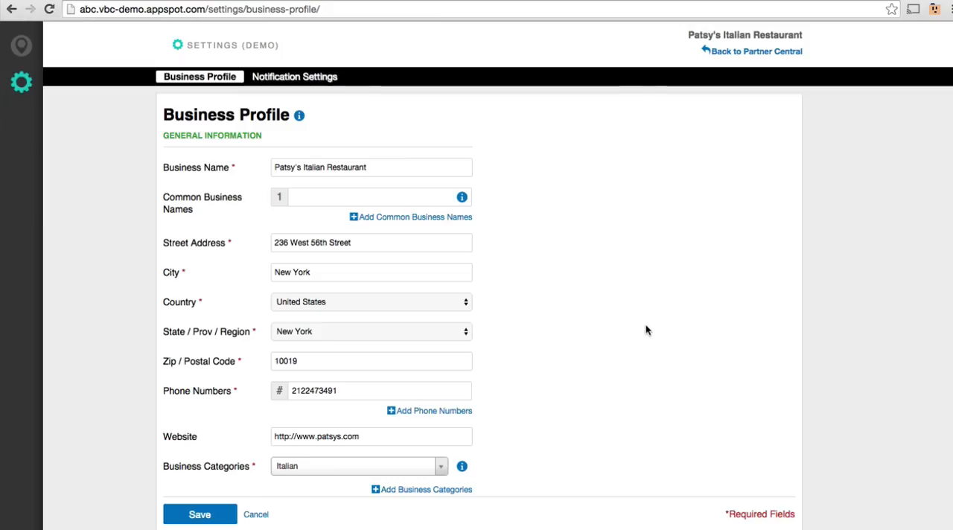
scroll(643, 326, down, 5)
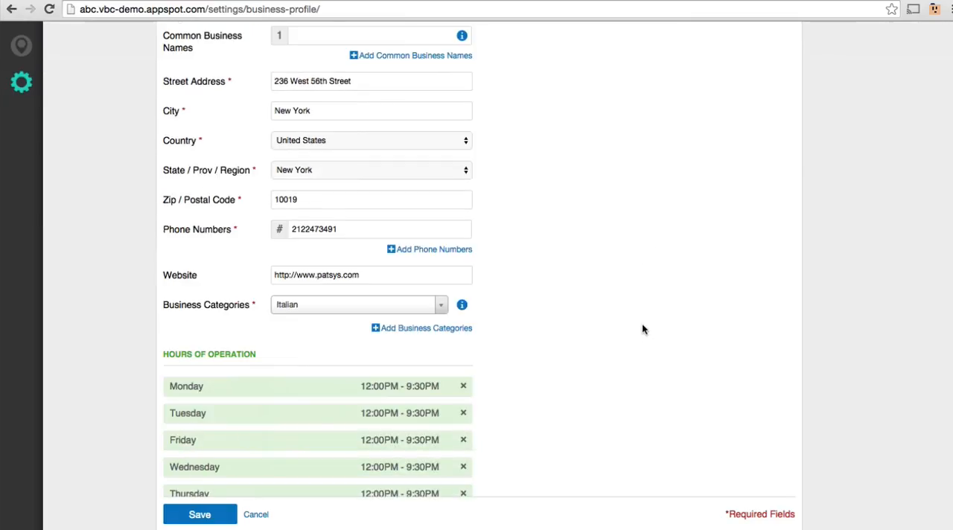
scroll(641, 335, down, 4)
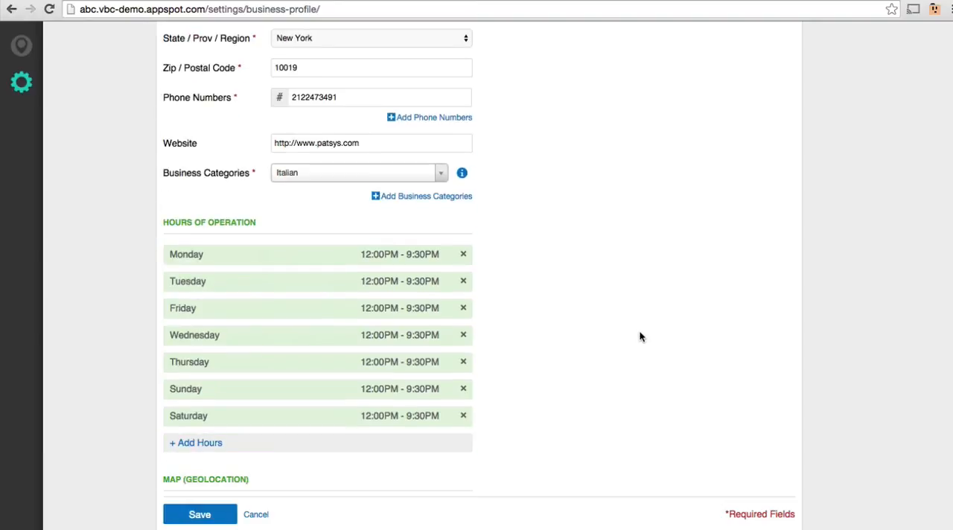
scroll(640, 337, down, 1)
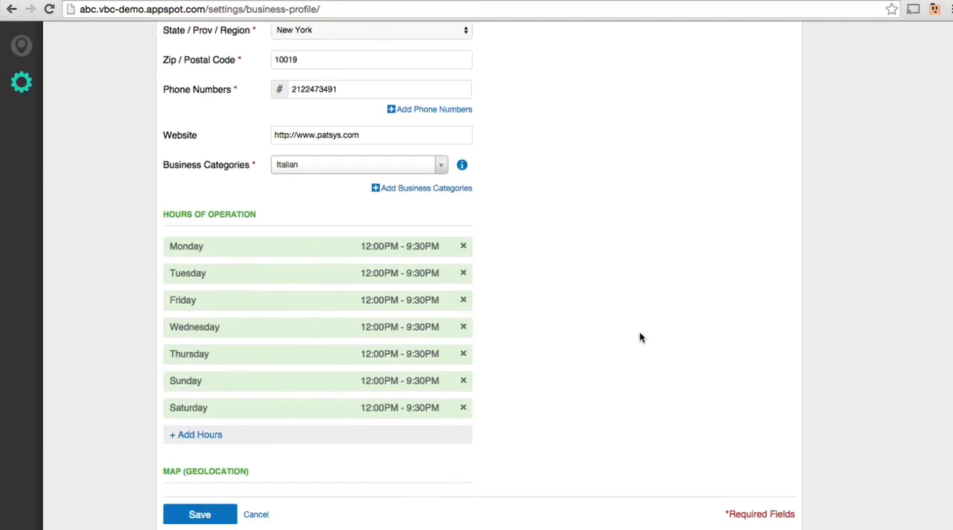
scroll(639, 337, down, 10)
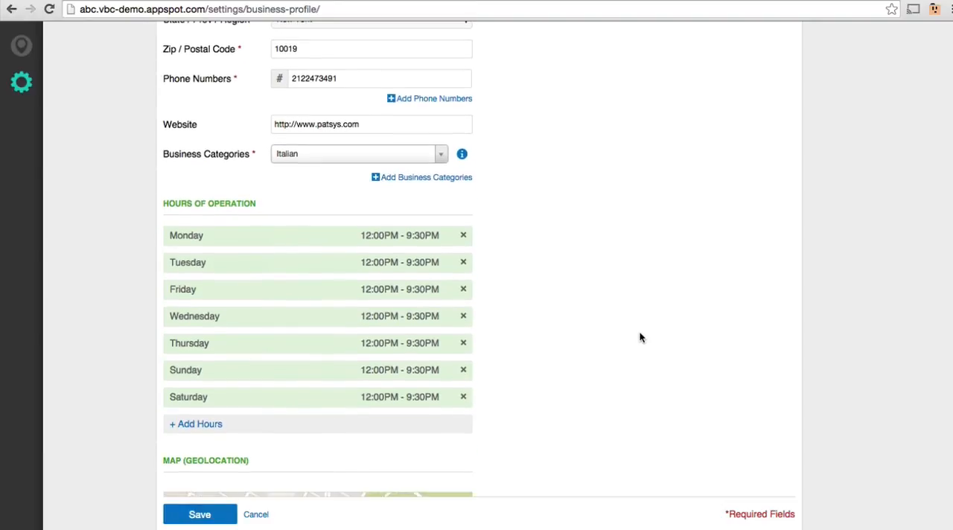
scroll(639, 337, down, 5)
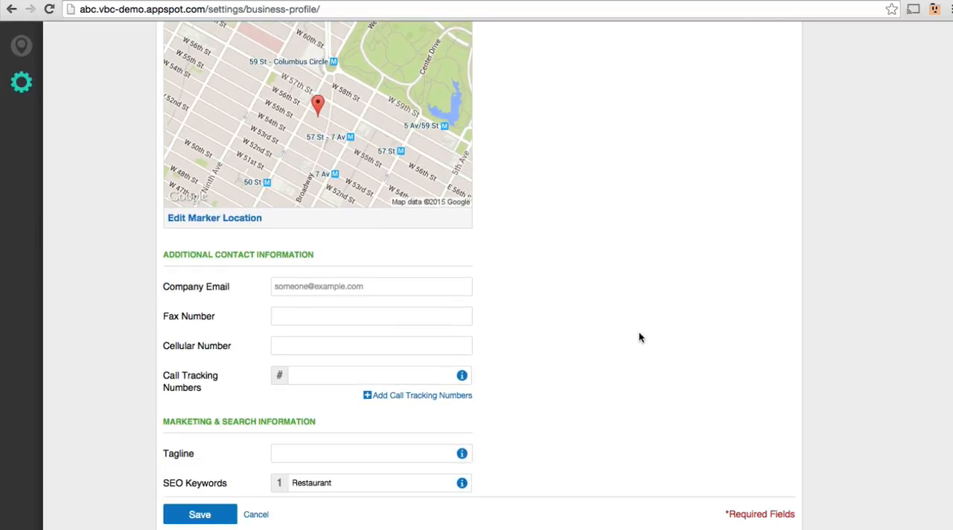
click(386, 283)
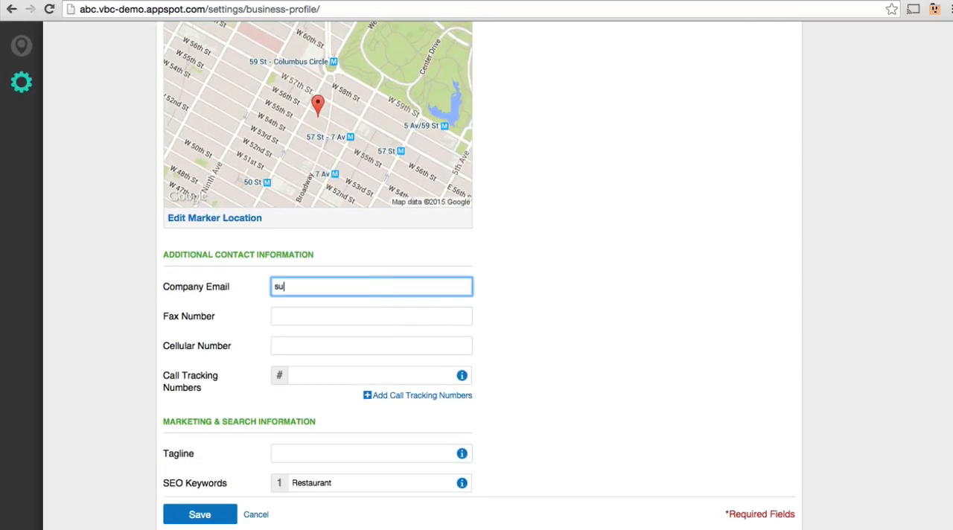
click(557, 298)
Review the marketing details and social account links, and save the business profile.
scroll(555, 294, down, 10)
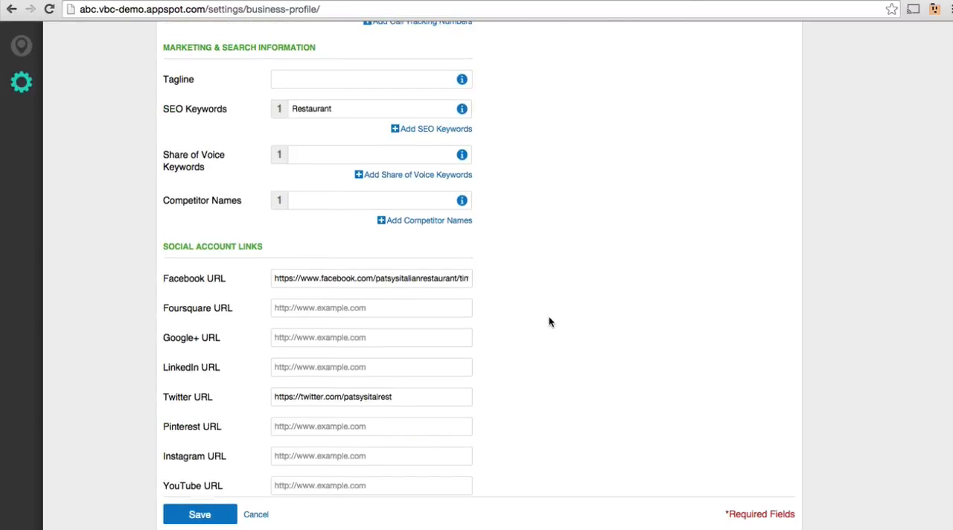
scroll(548, 320, down, 2)
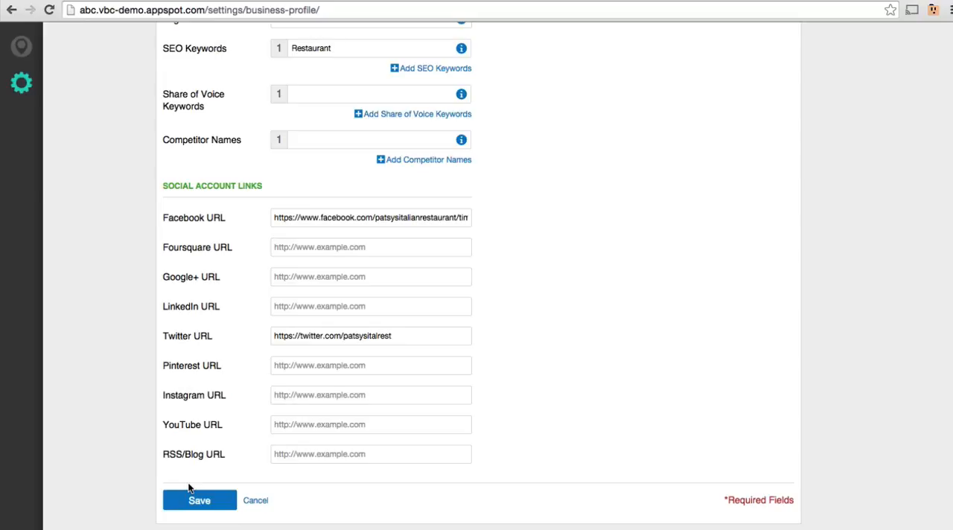
click(188, 500)
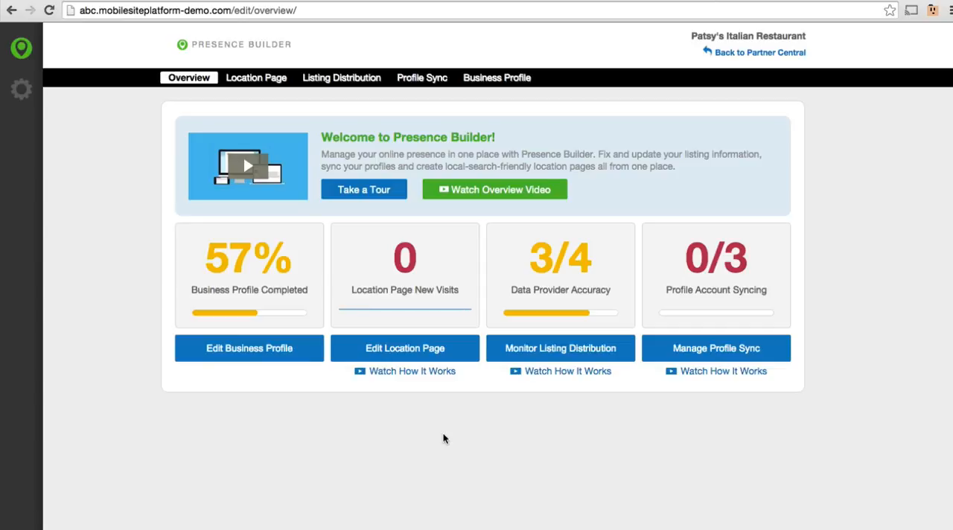
Upload Patsy's logo.png as the logo in the location page's branding settings.
click(255, 77)
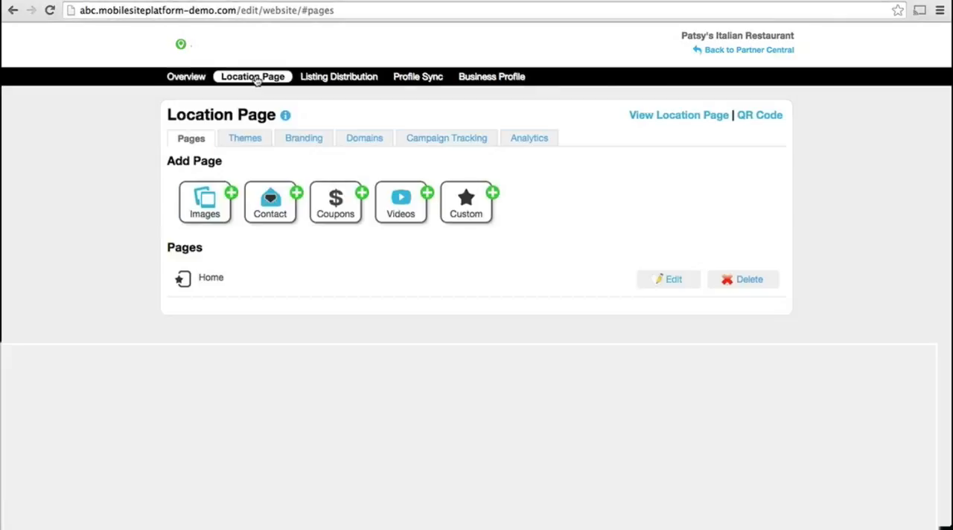
click(246, 140)
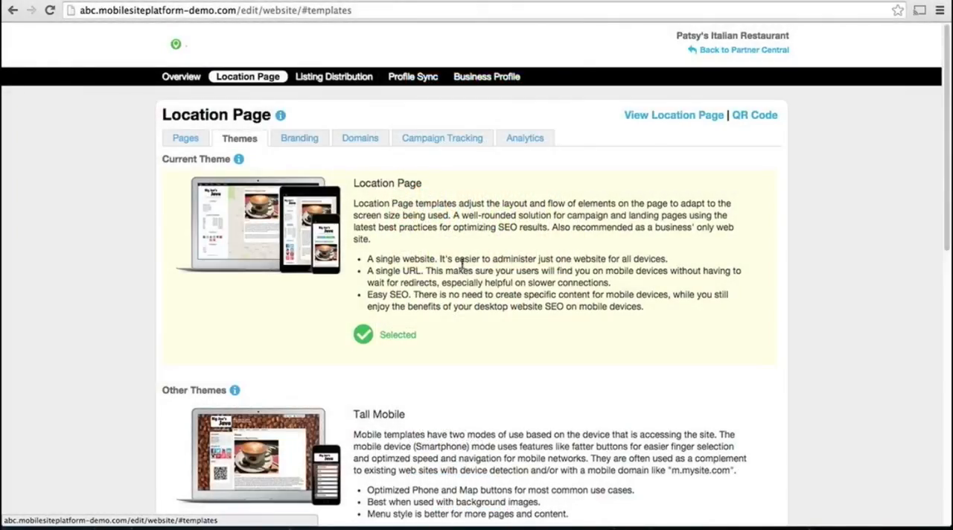
click(299, 138)
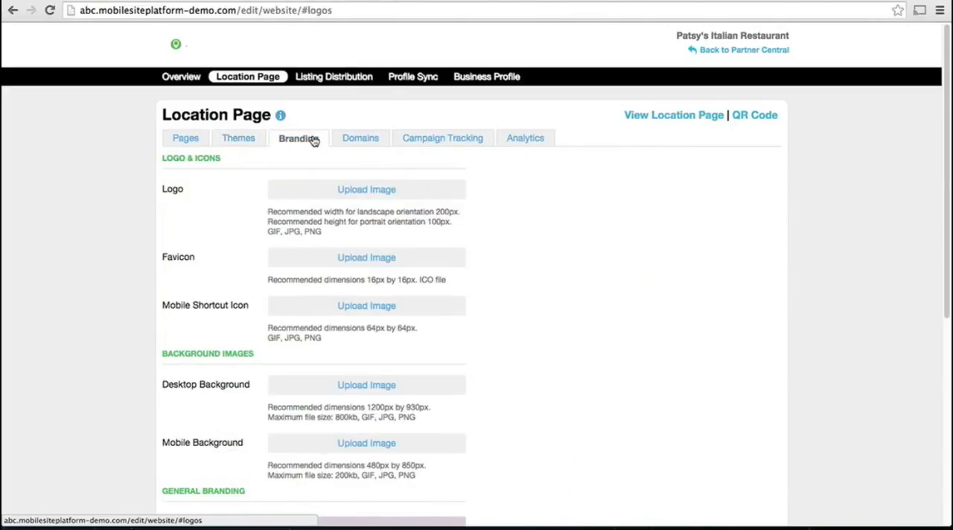
click(340, 189)
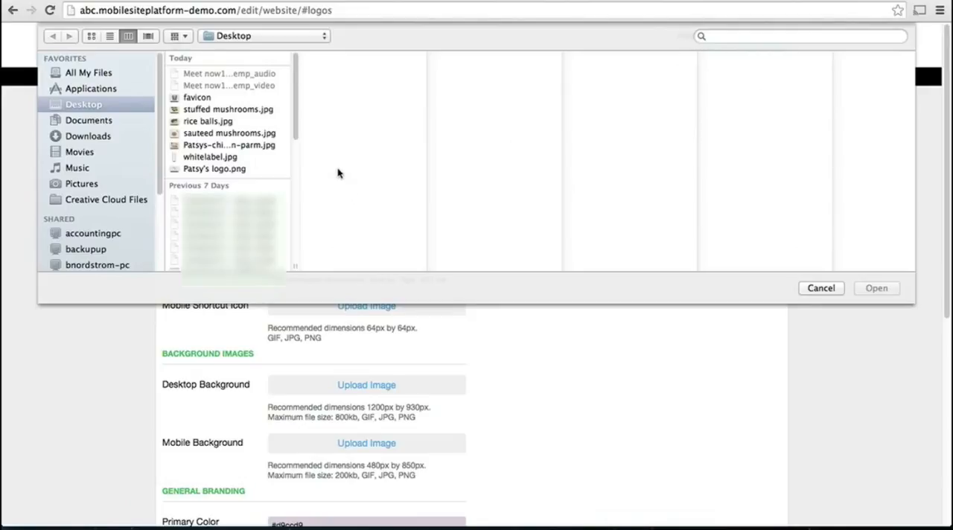
double_click(224, 168)
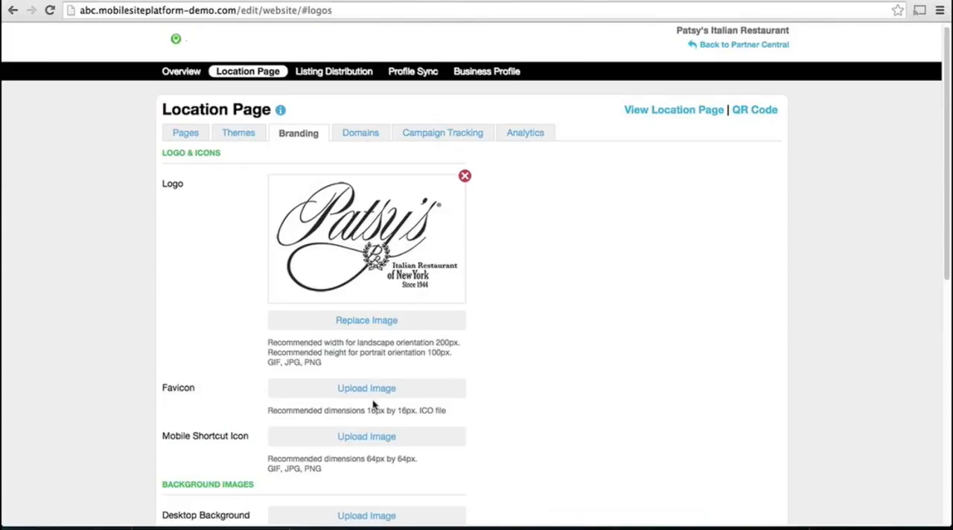
Upload favicon.ico from the Desktop as the location page's favicon.
drag(367, 412, 437, 420)
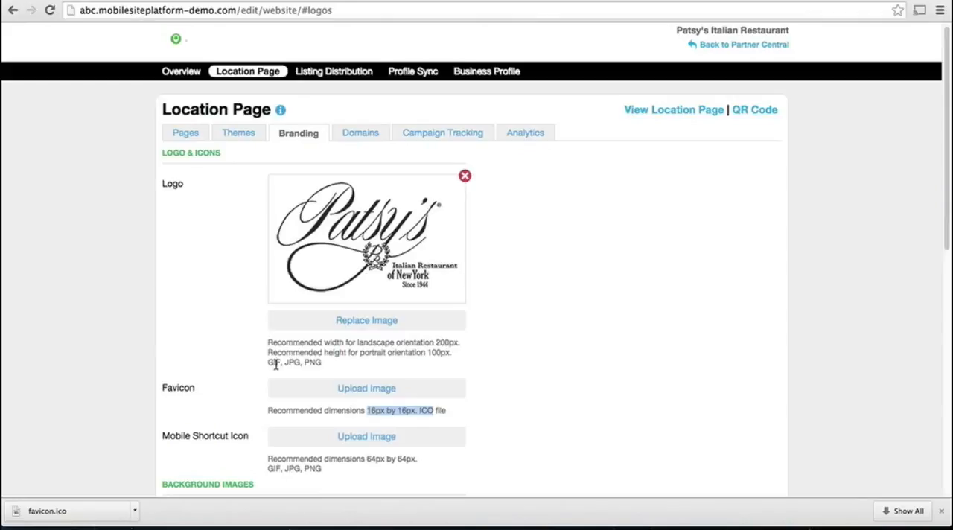
click(343, 387)
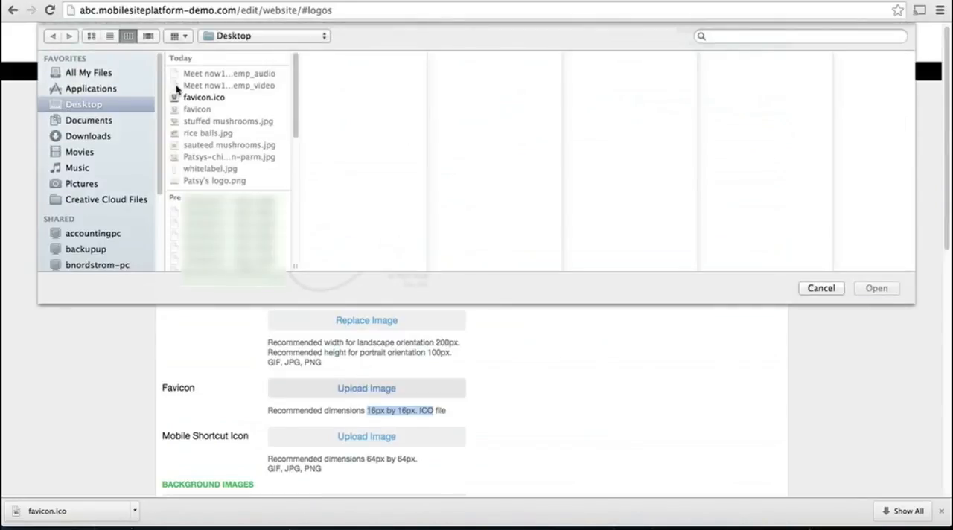
double_click(190, 97)
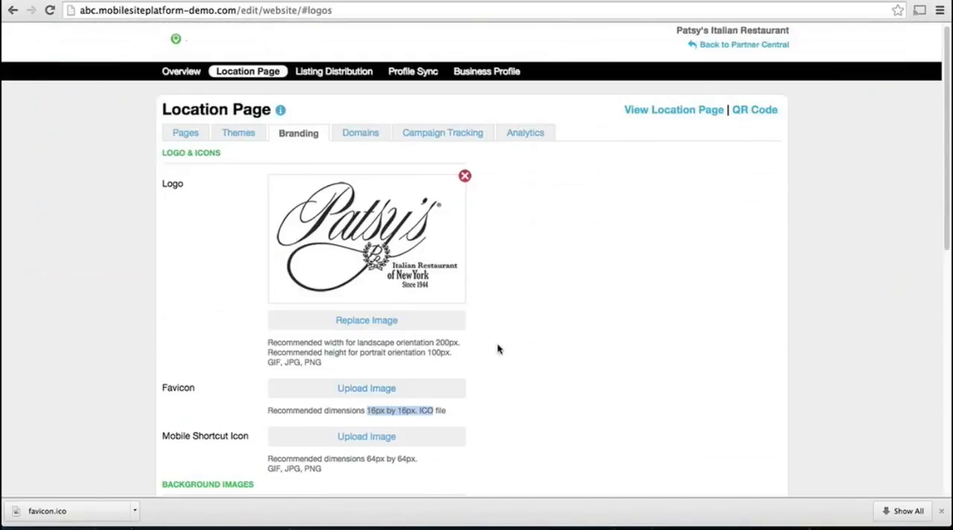
click(581, 355)
Choose a new primary color in the general branding settings and save the branding.
scroll(581, 355, down, 1)
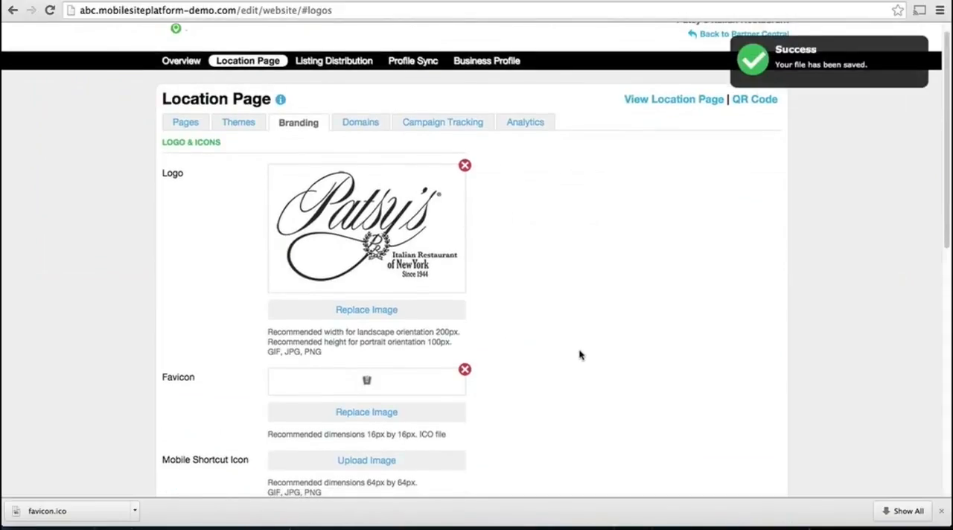
scroll(581, 355, down, 5)
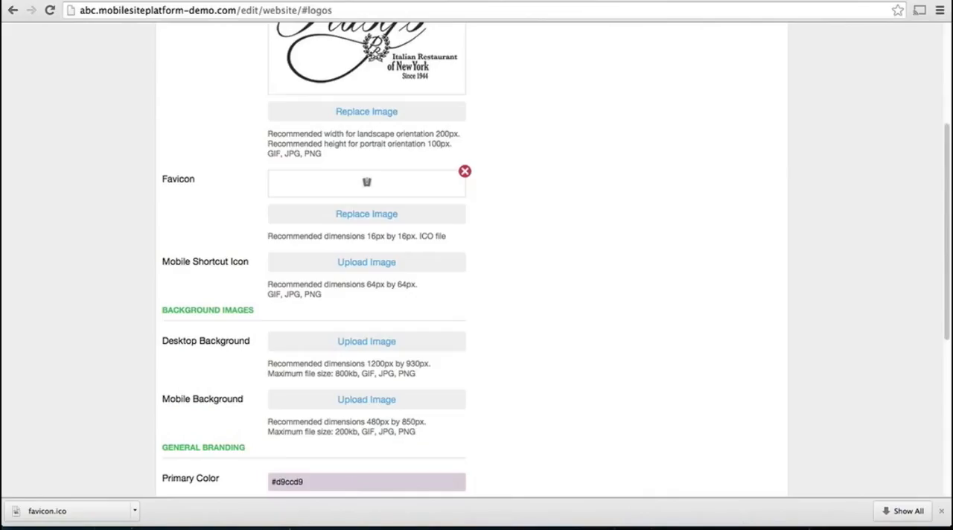
scroll(207, 333, down, 2)
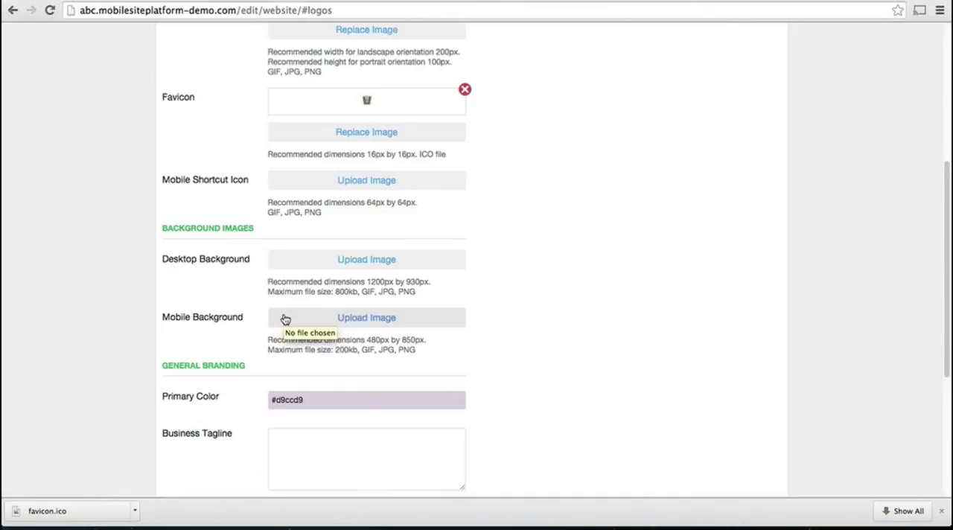
scroll(365, 396, down, 1)
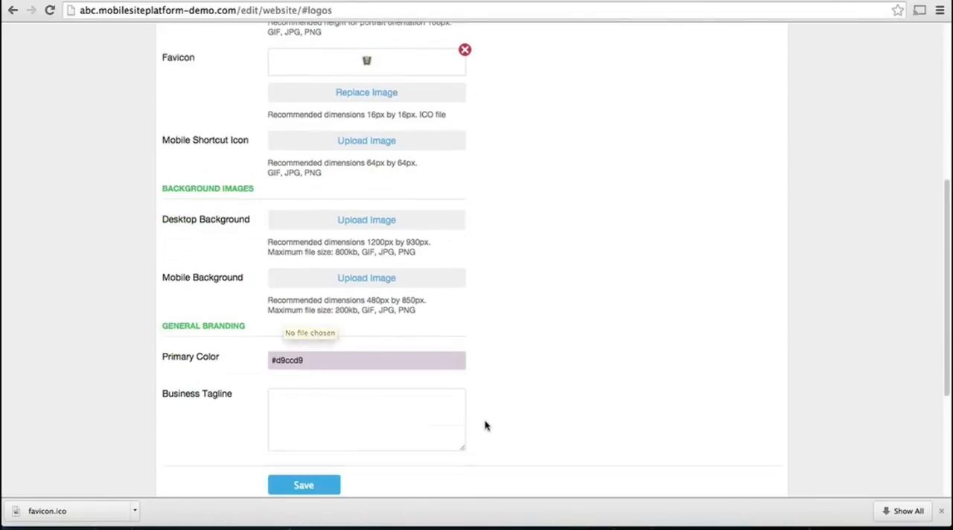
click(387, 361)
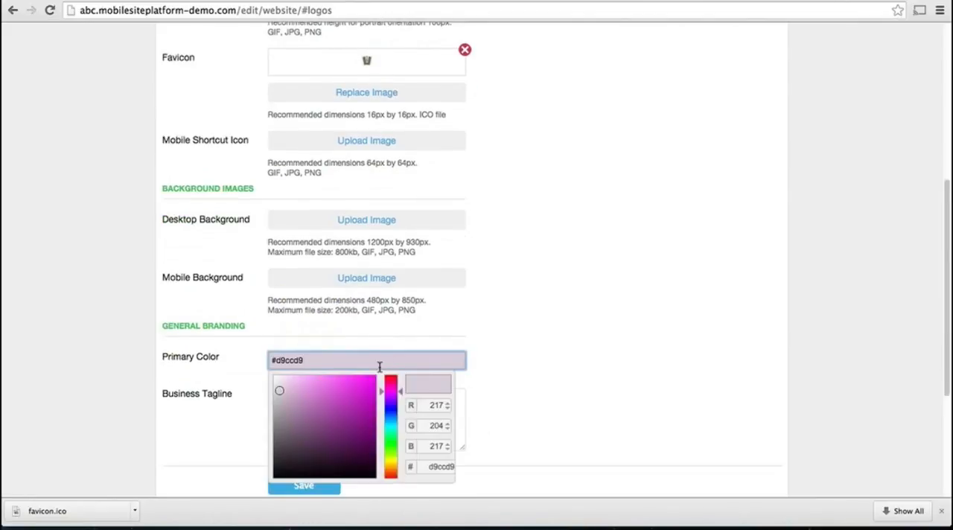
scroll(376, 363, down, 1)
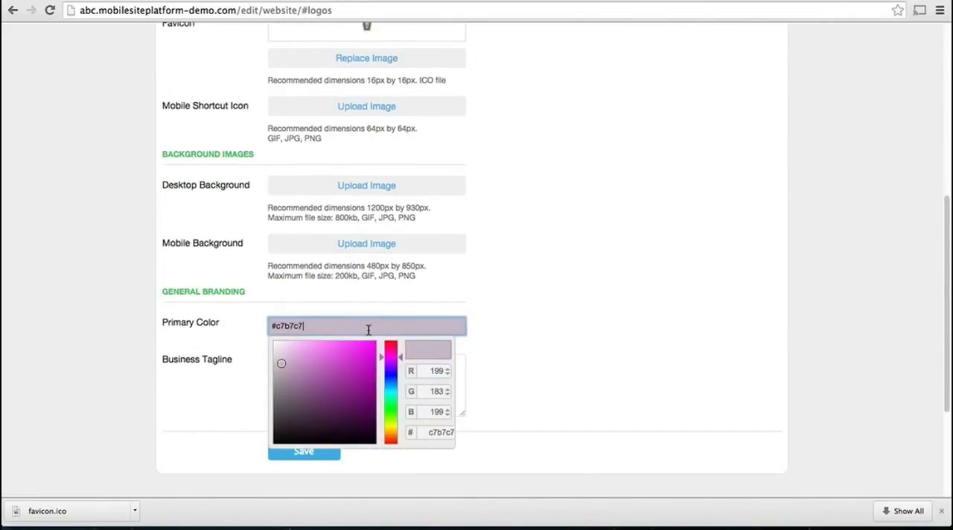
click(361, 376)
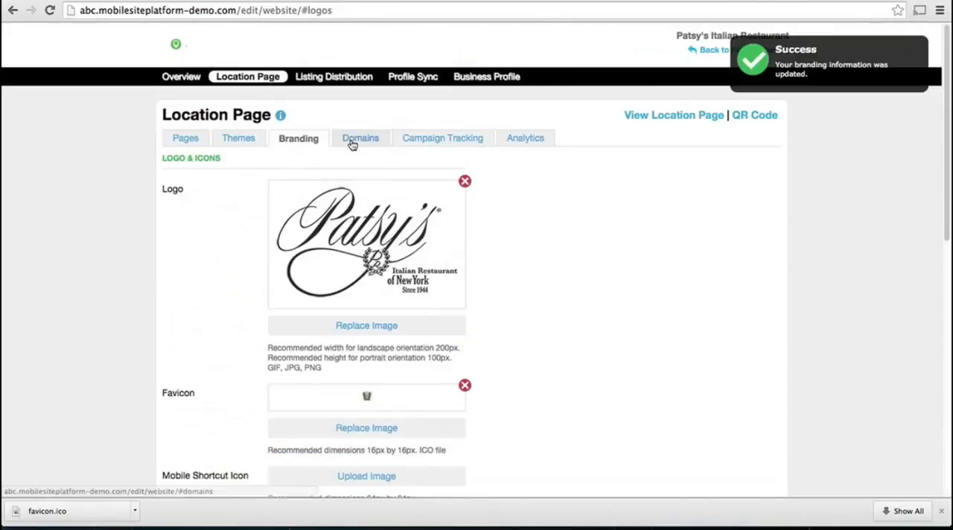
Change the location page's hostname slug to patsys-italian-restaurant in the domain settings and save it.
click(360, 138)
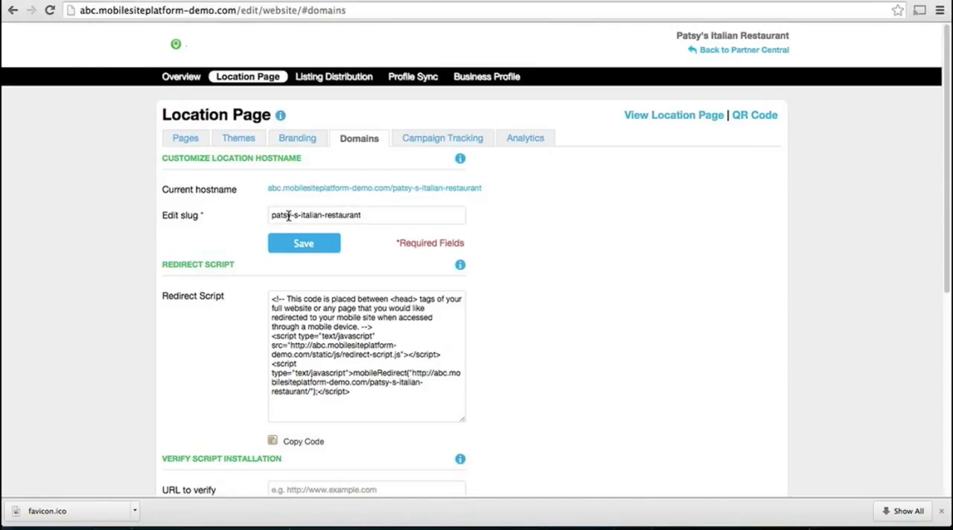
click(291, 215)
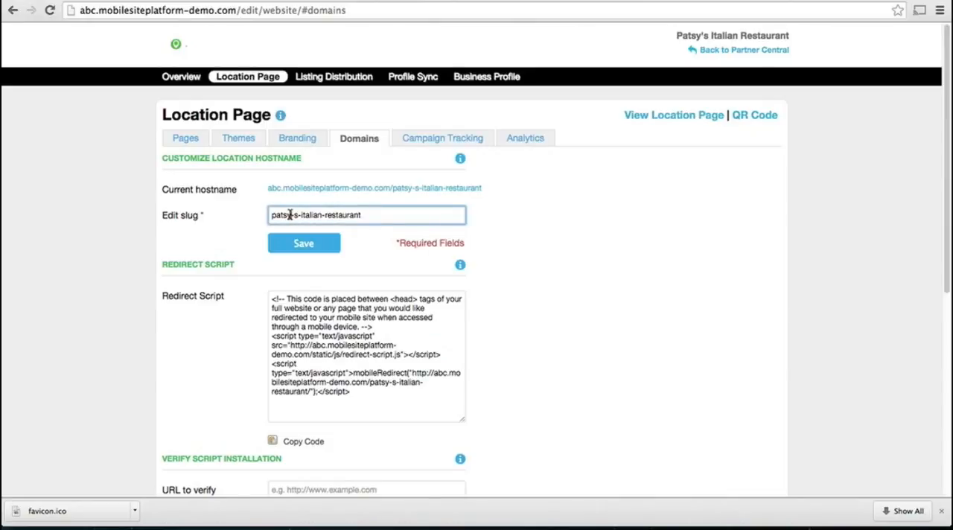
key(Delete)
click(298, 245)
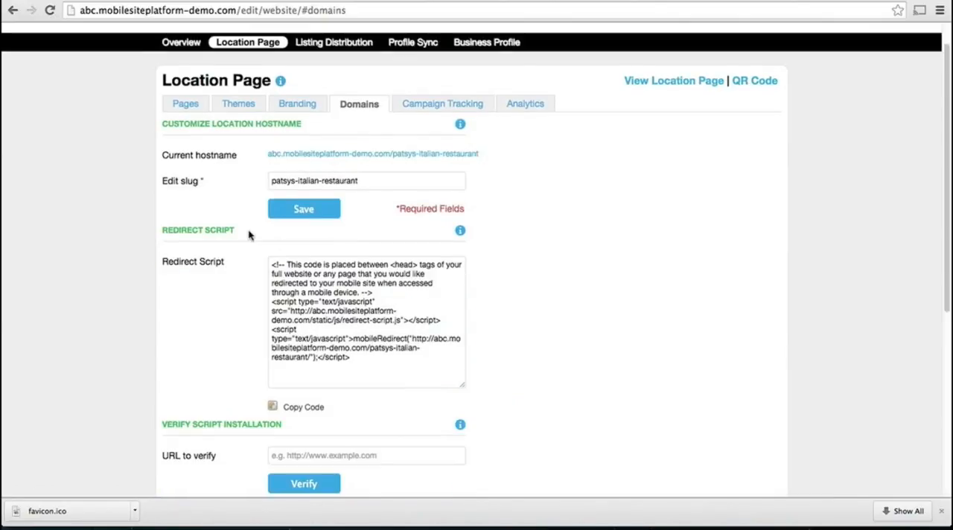
Highlight the full redirect script in the domain settings to review it.
scroll(244, 236, down, 1)
click(289, 259)
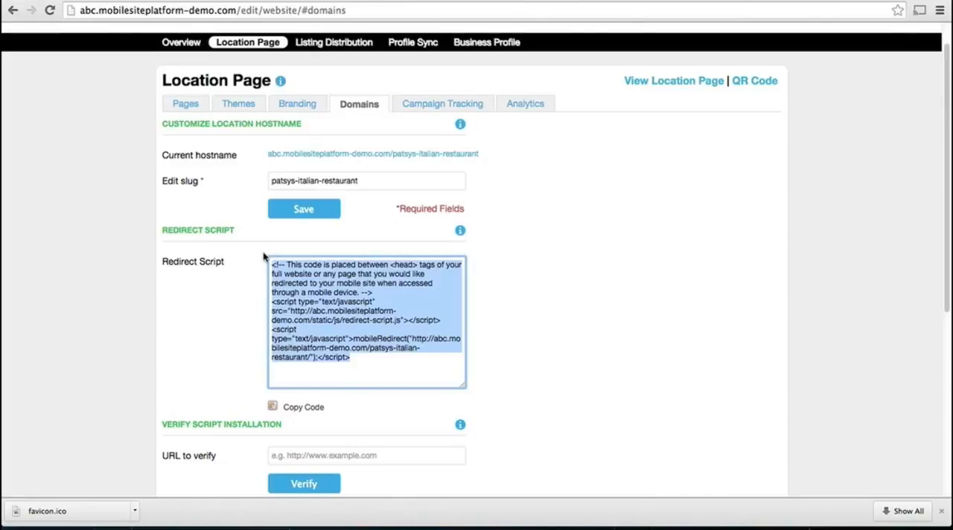
click(246, 278)
scroll(246, 277, down, 1)
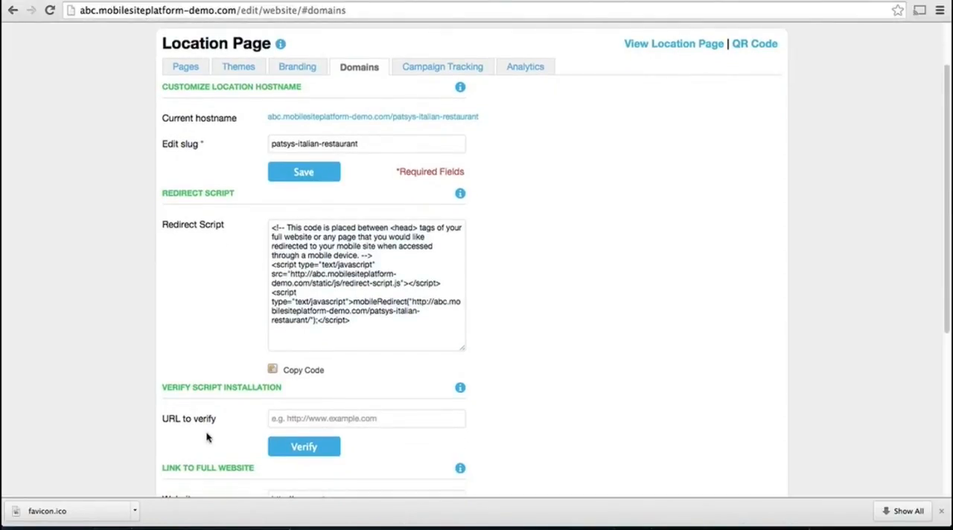
scroll(208, 437, down, 1)
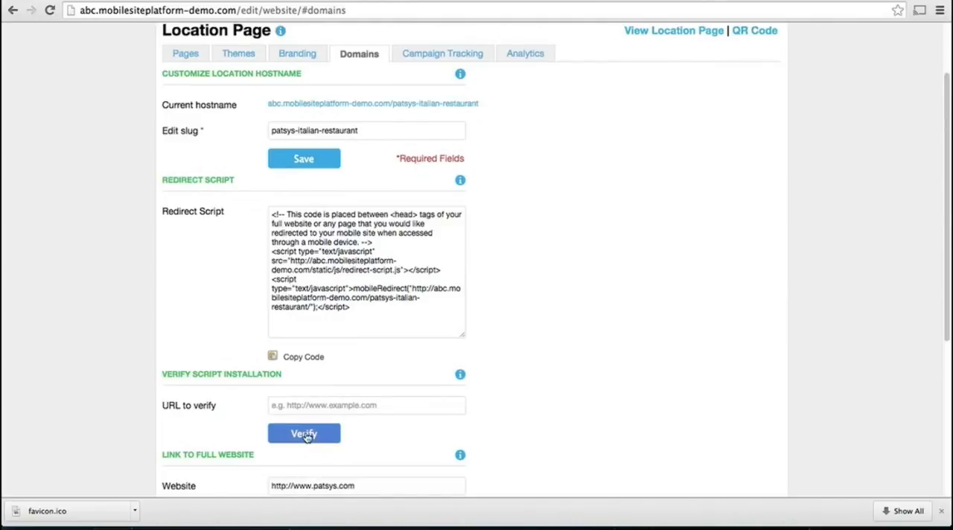
scroll(224, 422, down, 5)
scroll(224, 421, down, 8)
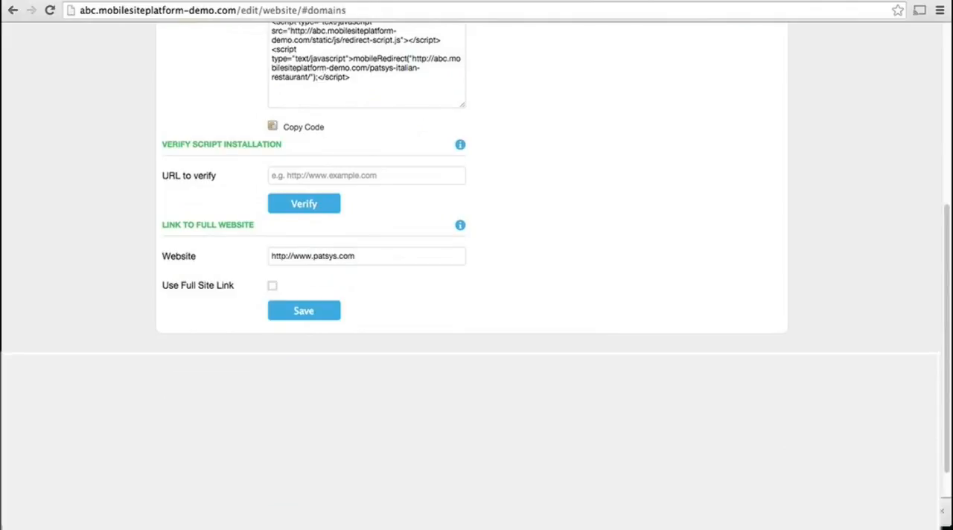
click(272, 289)
click(317, 312)
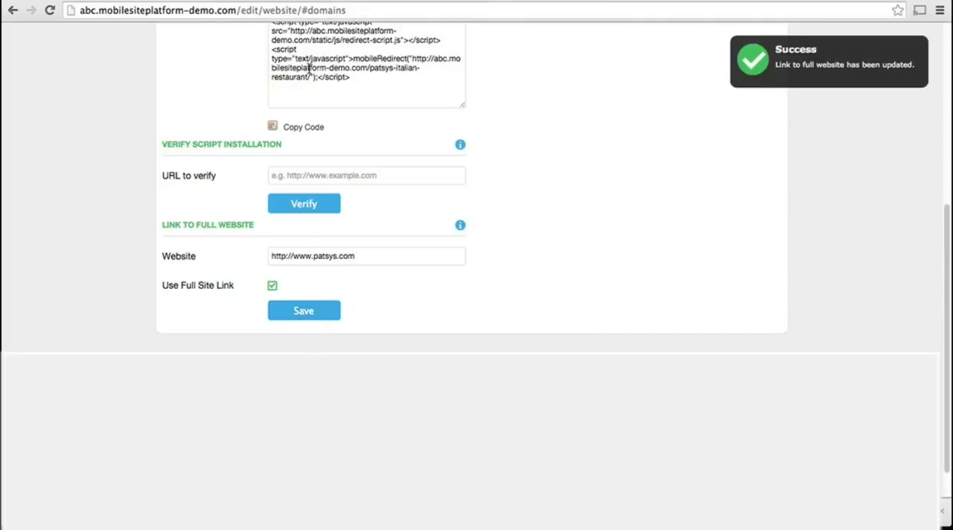
Reload the published location page to check the saved changes, and return to the location page editor.
click(280, 2)
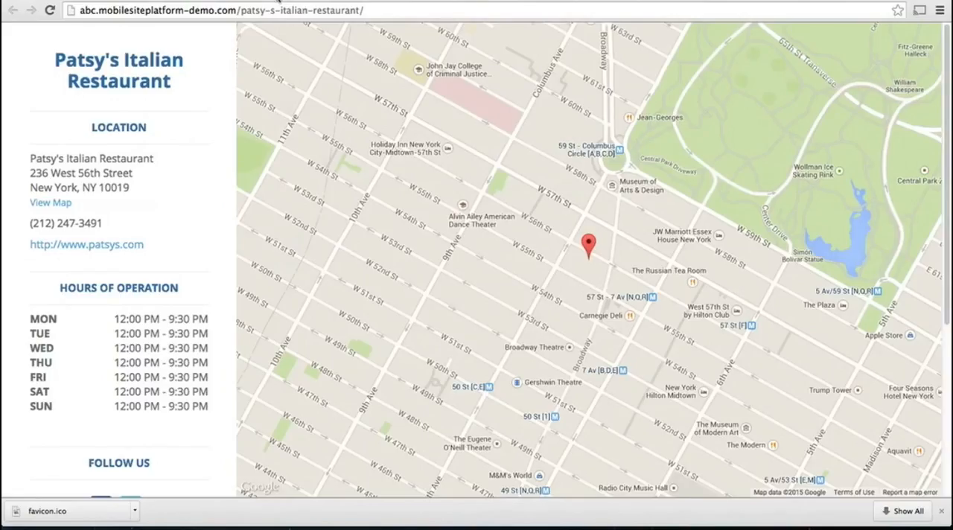
click(49, 10)
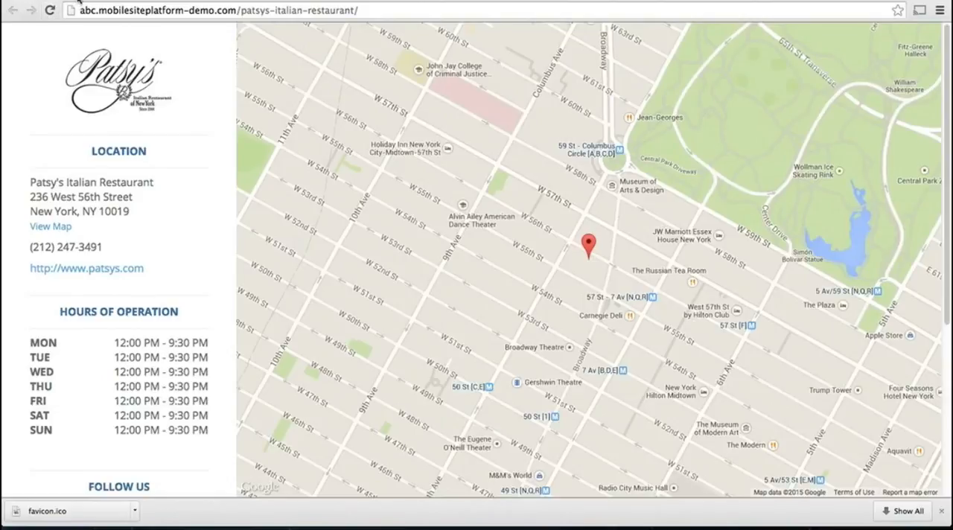
click(78, 1)
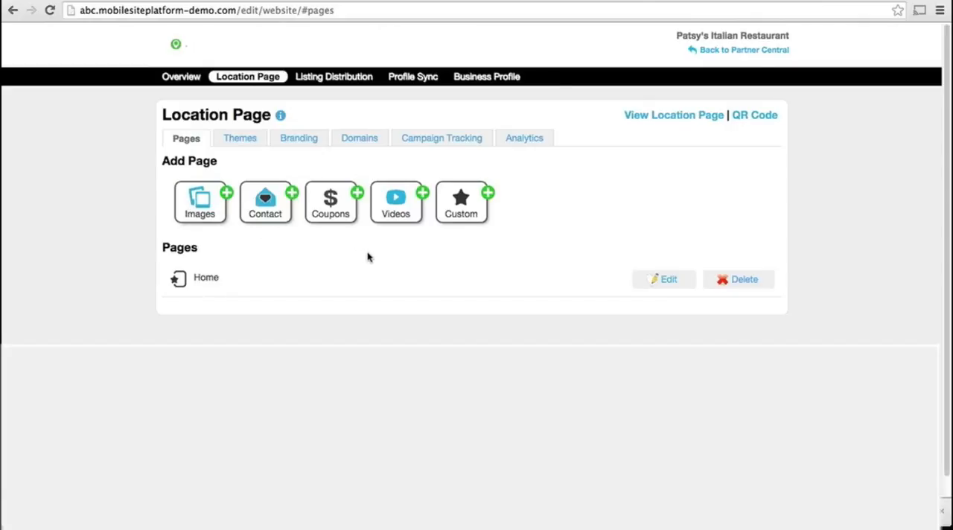
Open the Home page for editing and set its heading to Patsy's Italian Restaurant.
click(667, 280)
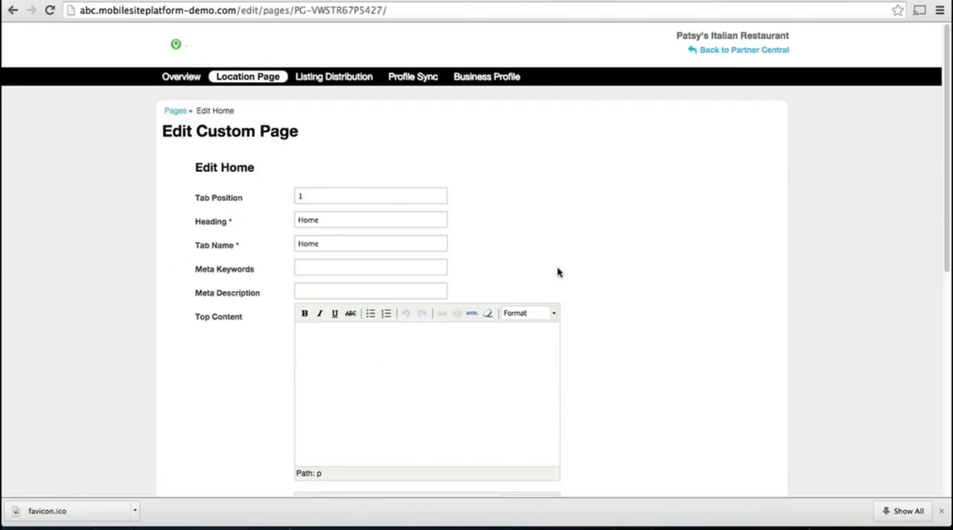
double_click(357, 218)
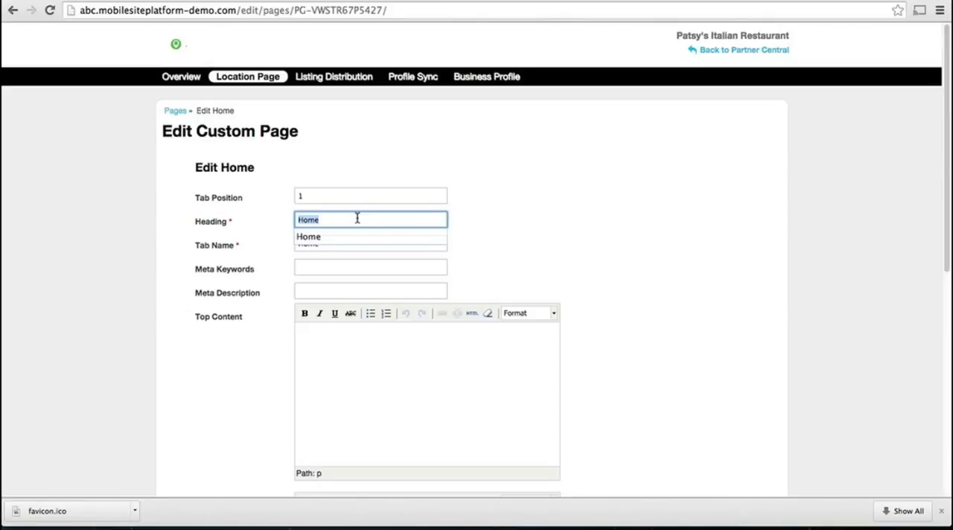
text(Patsy's )
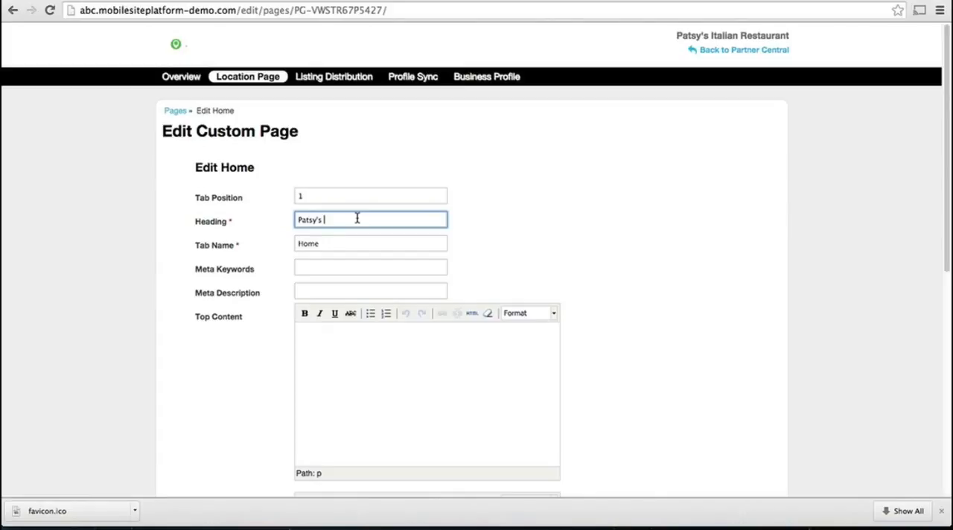
text(Italian Restaurant)
Copy the patsys.com description from the Google search results into the Home page's meta description.
click(313, 268)
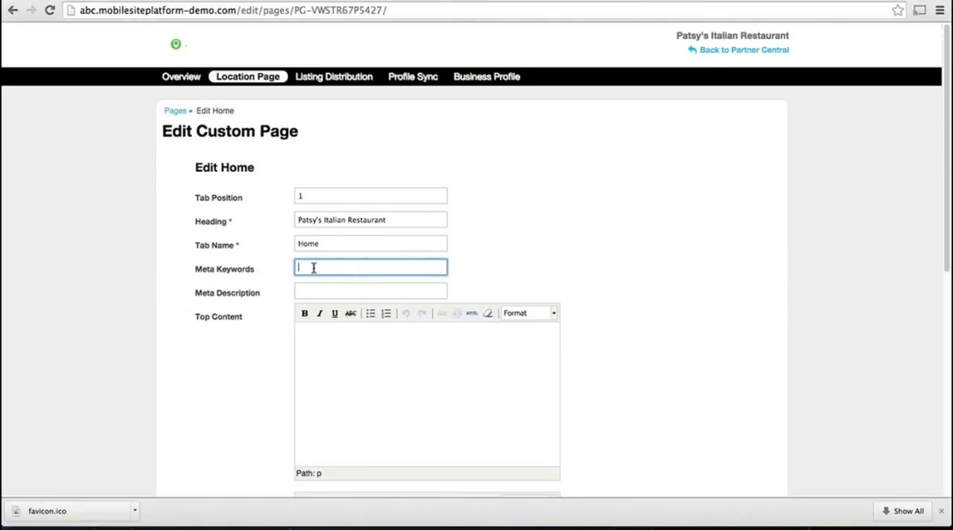
click(314, 289)
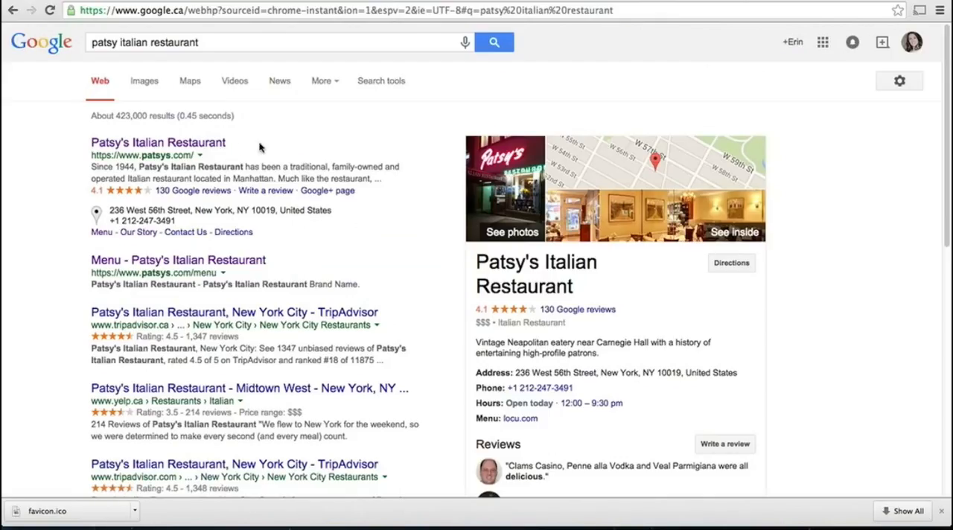
drag(88, 168, 422, 176)
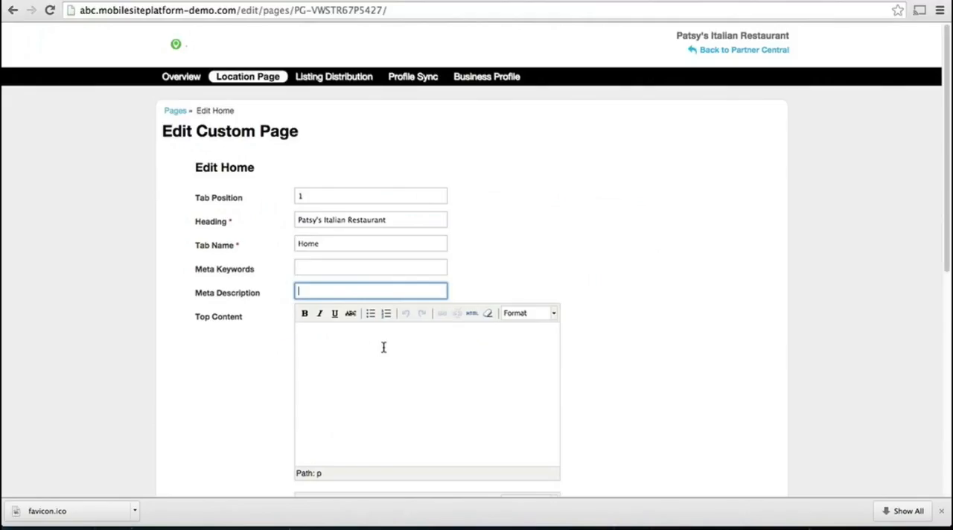
key(ctrl+v)
Paste the "Since 1944, Patsy's Italian Restaurant has been a traditional, family-owned…" description into the Home page's top content.
click(374, 339)
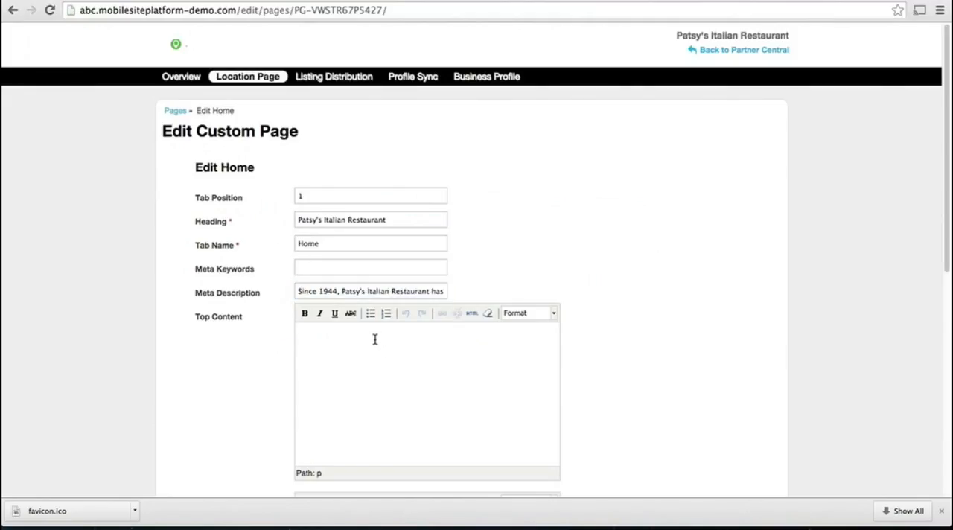
scroll(372, 335, down, 3)
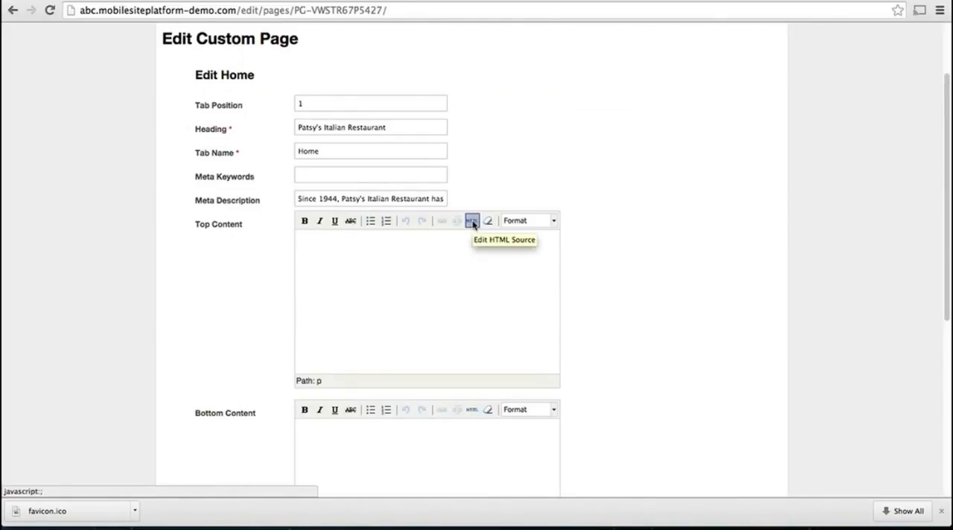
text(Since 1944, Patsy's Italian Restaurant has been a traditional, family-owned and operated Italian restaurant located in Manhattan. Much like the restaurant, patsys.com is owned and managed by the family – so whether you're watching our videos, reading our blogs, or talking to us on Facebook, you're spending time with our family!)
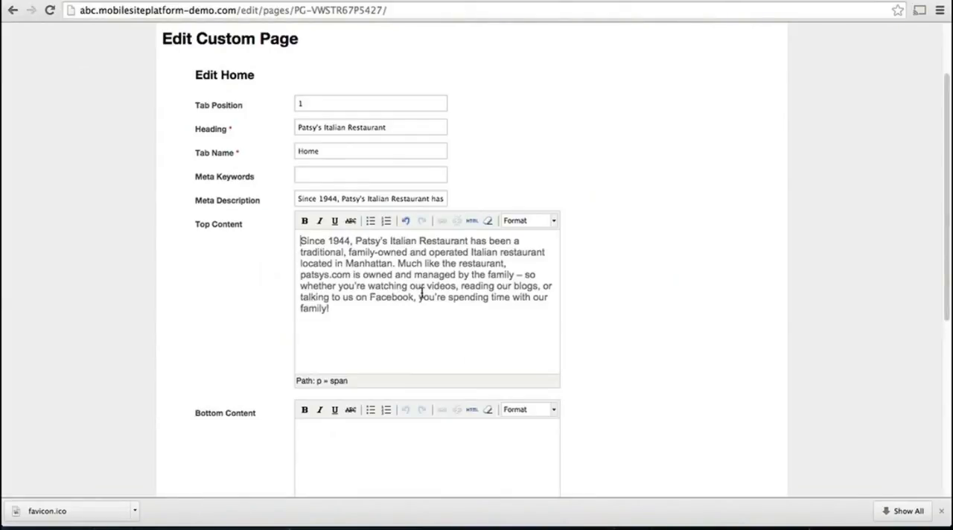
Save the Home page and reload the published location page to check its new heading and description.
scroll(727, 309, down, 3)
click(358, 383)
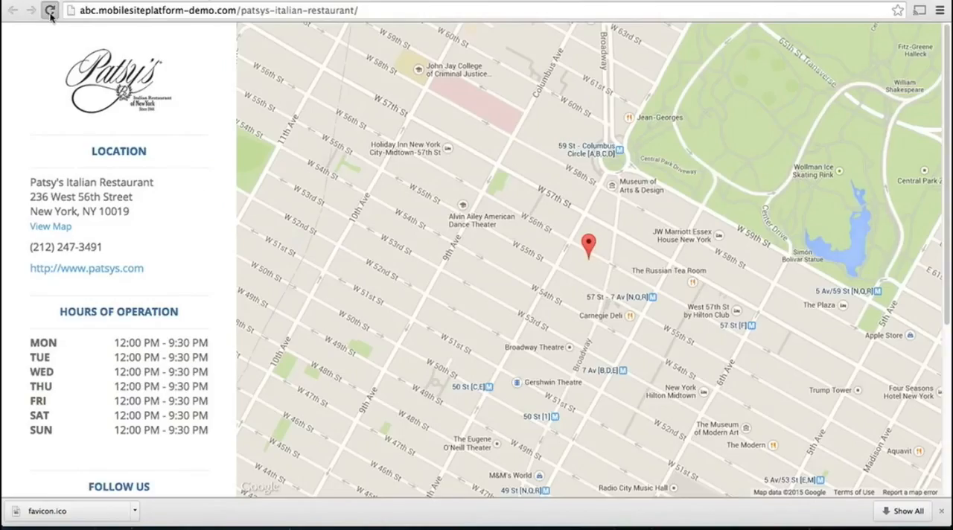
click(50, 10)
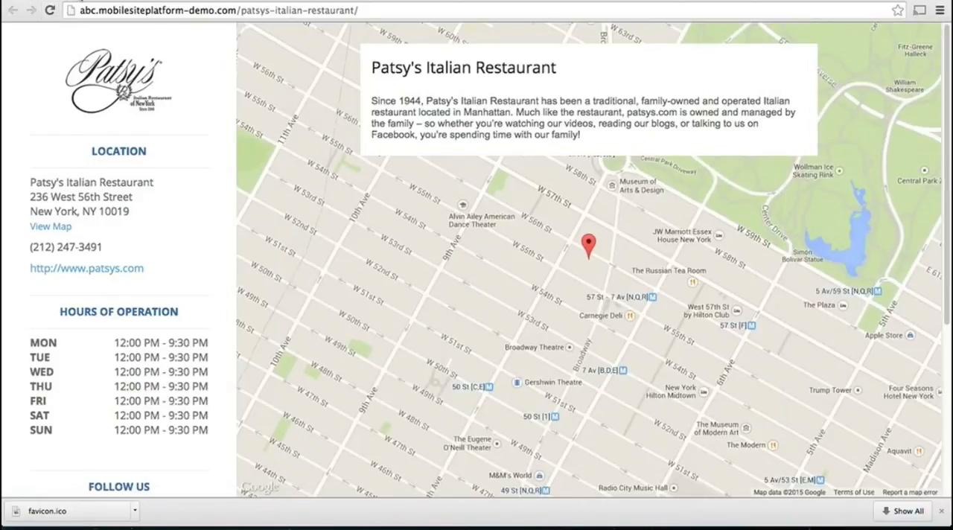
click(77, 0)
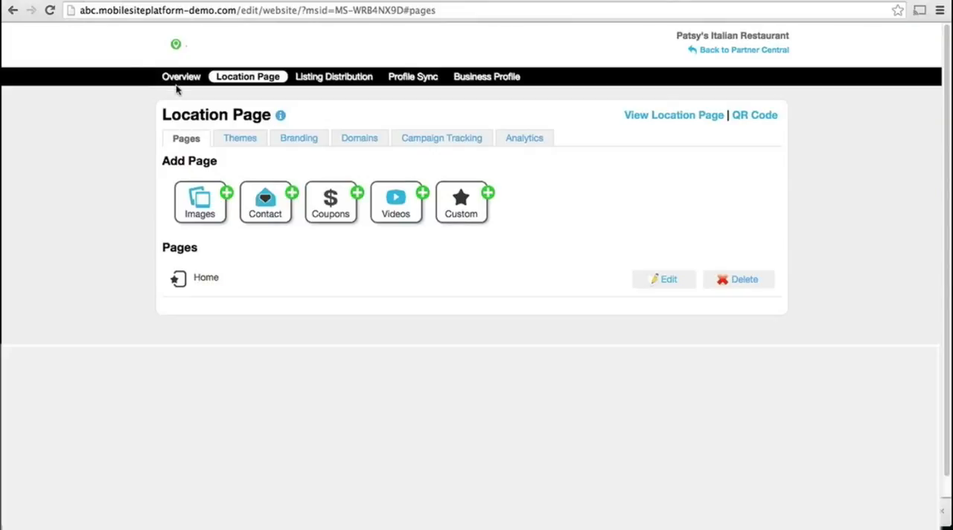
Start a new Images page with tab position 2, heading Patsy's Menu and tab name Menu.
click(212, 206)
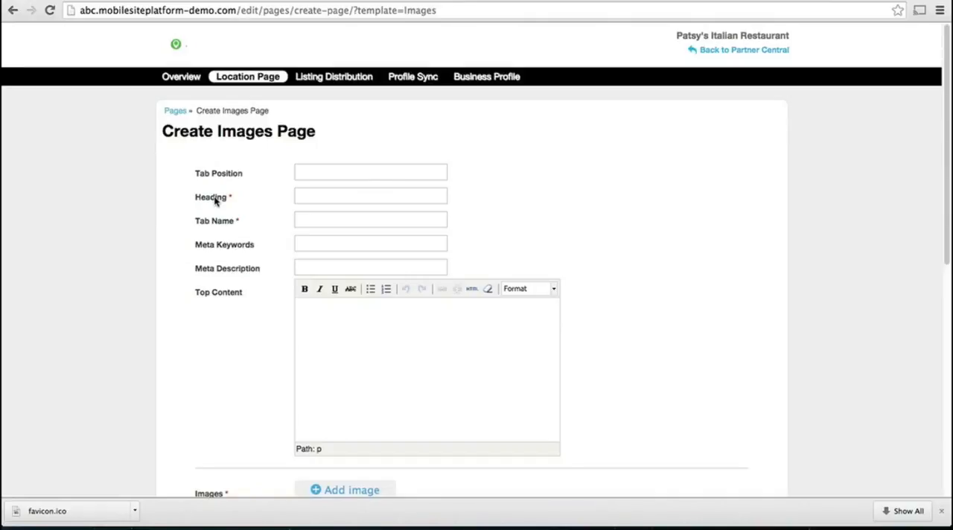
click(312, 167)
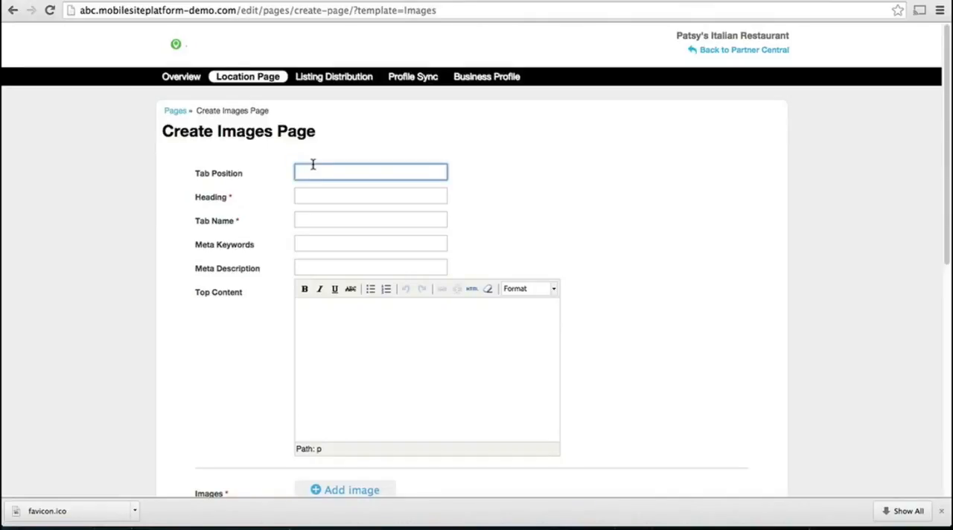
text(2)
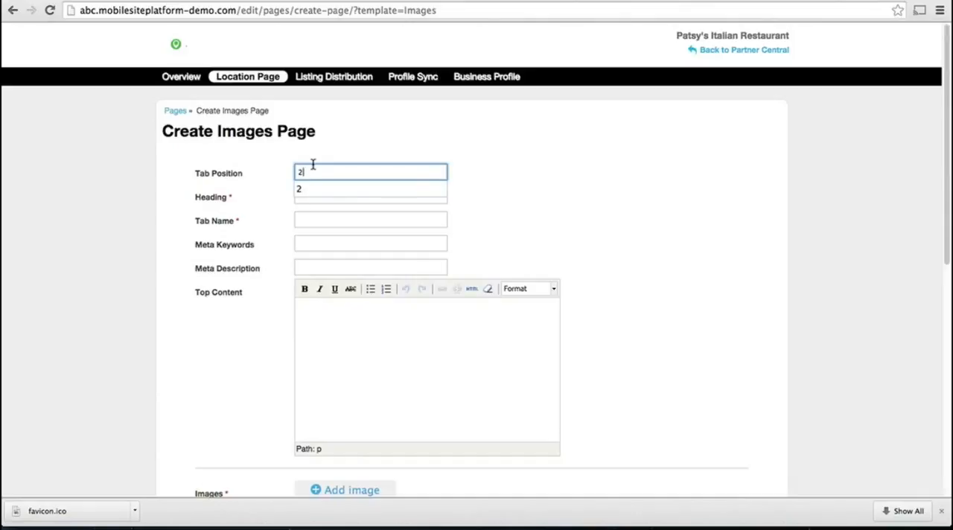
key(Tab)
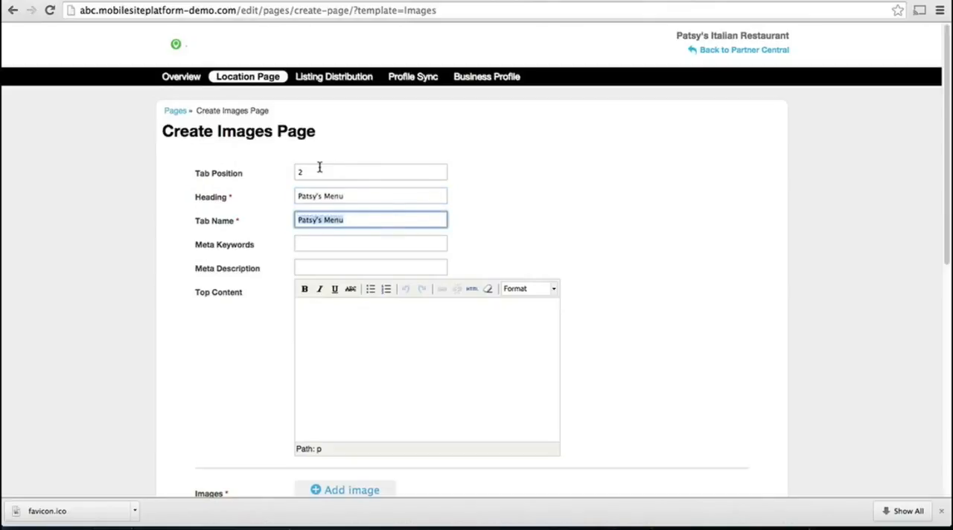
text(Menu)
key(Tab)
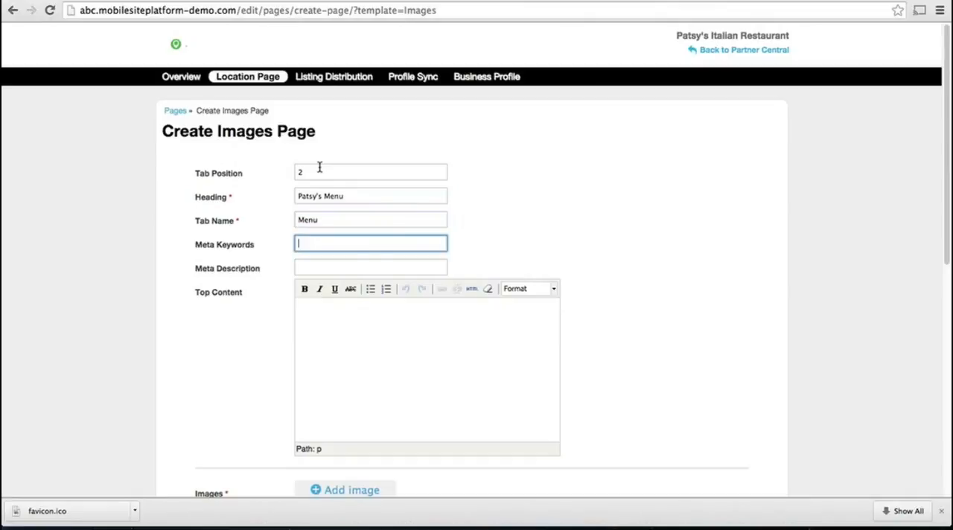
Paste the text starting "View some of our favorite dishes on our" as the images page's meta description.
key(Tab)
key(super+v)
click(364, 339)
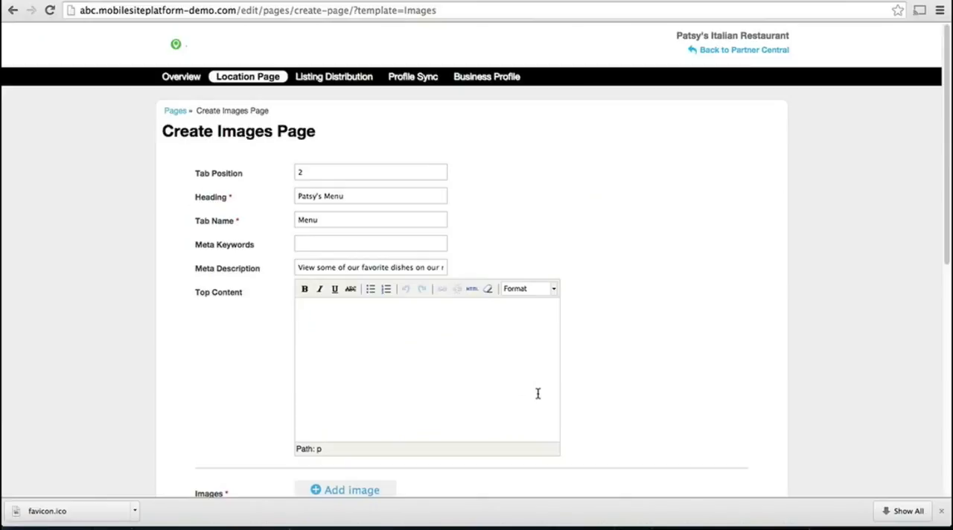
Upload stuffed mushrooms.jpg from the Desktop as the first image of the images page.
scroll(537, 393, down, 1)
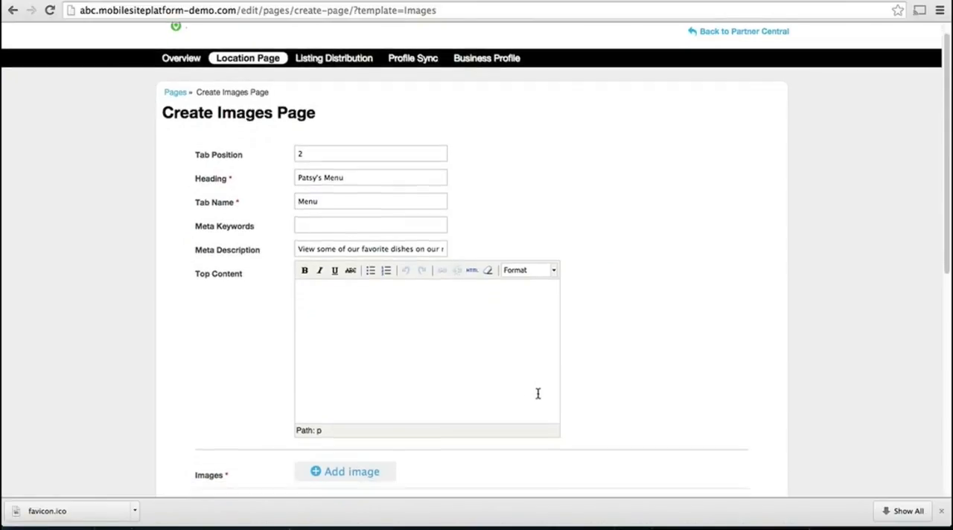
scroll(430, 444, down, 2)
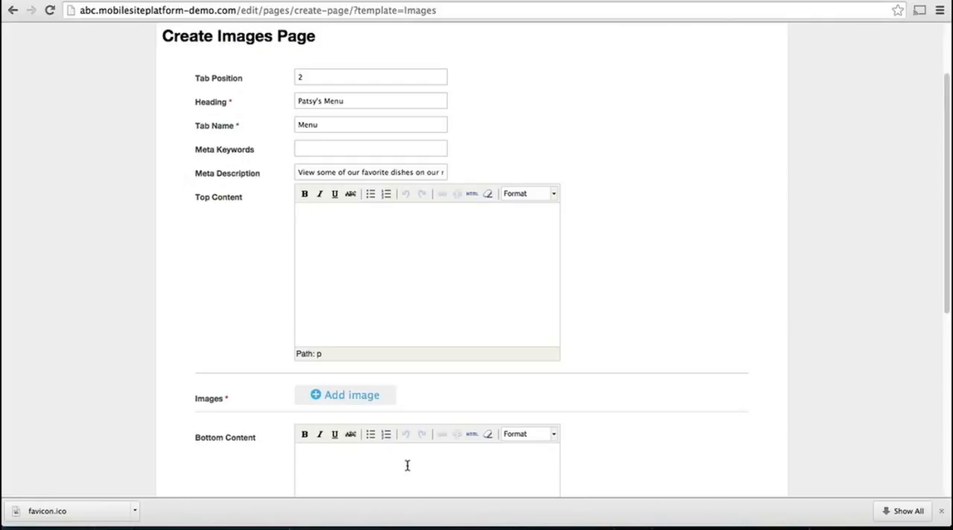
click(340, 397)
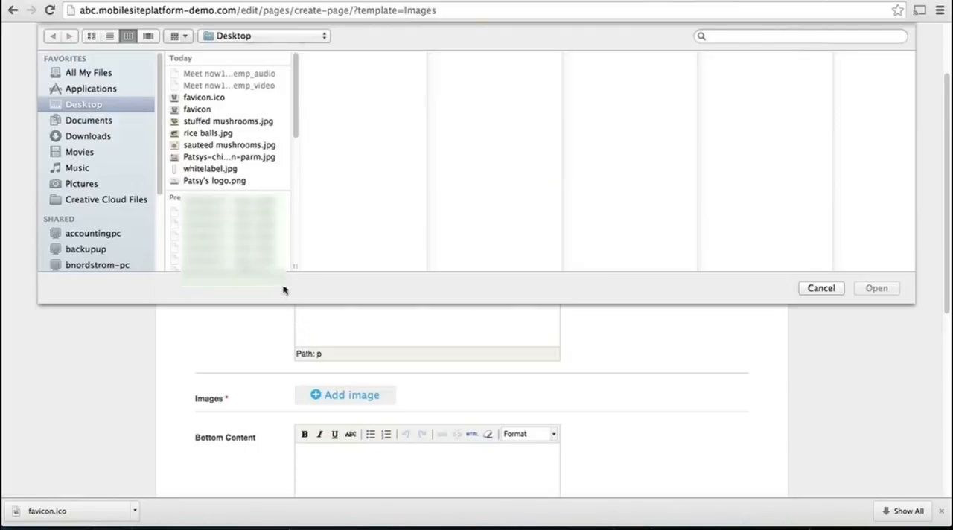
click(202, 121)
click(879, 289)
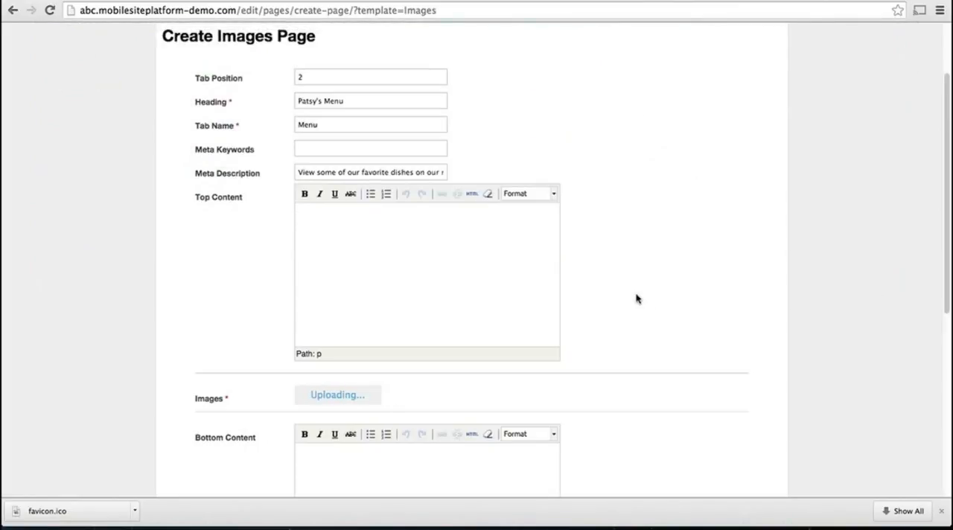
scroll(634, 298, down, 2)
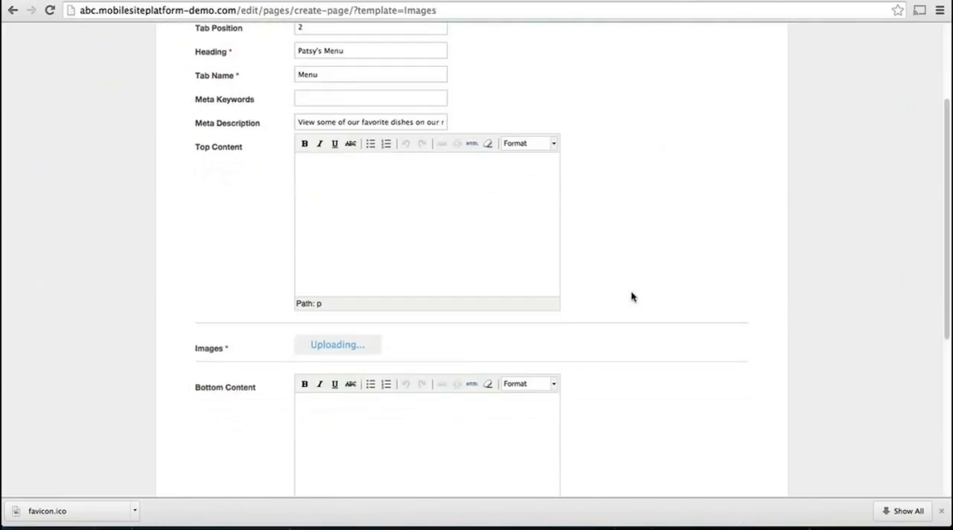
scroll(631, 297, down, 1)
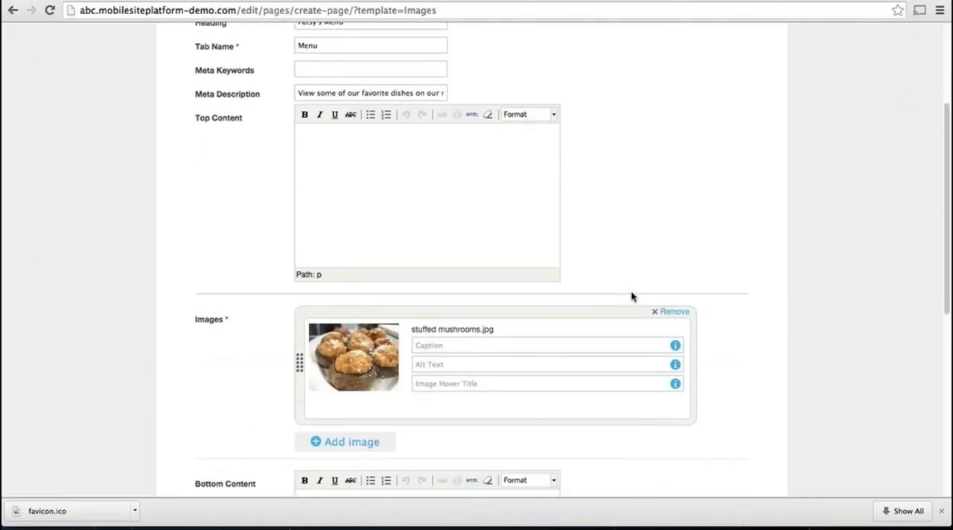
Upload rice balls.jpg from the Desktop as the second image of the images page.
scroll(631, 297, down, 2)
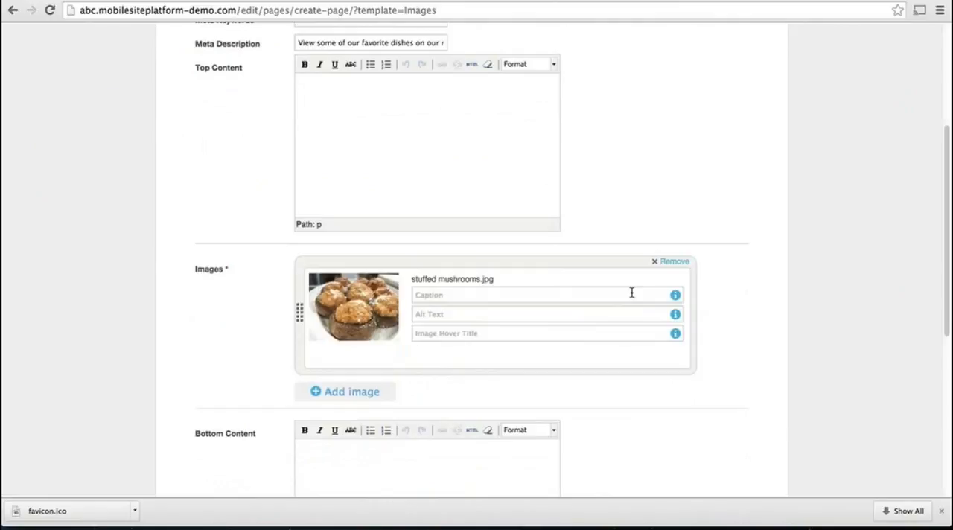
click(333, 392)
double_click(202, 133)
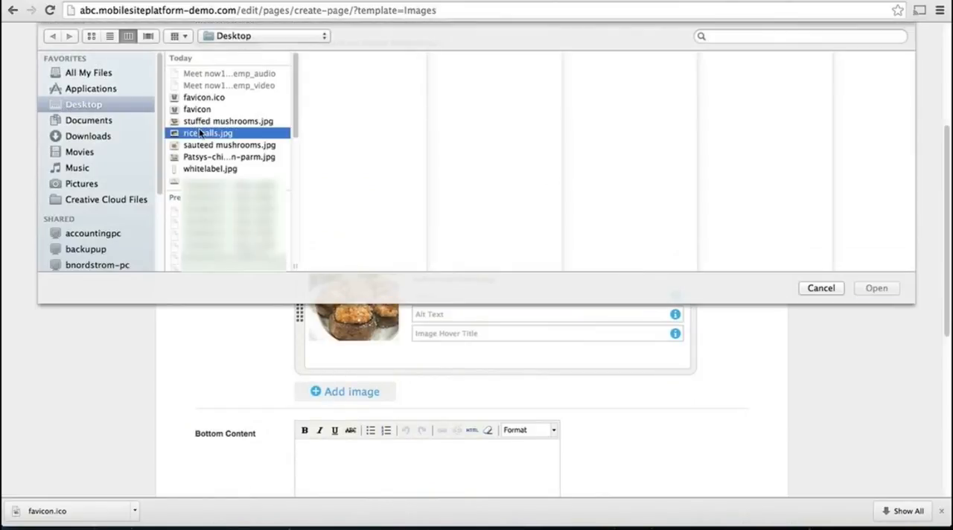
scroll(251, 191, down, 3)
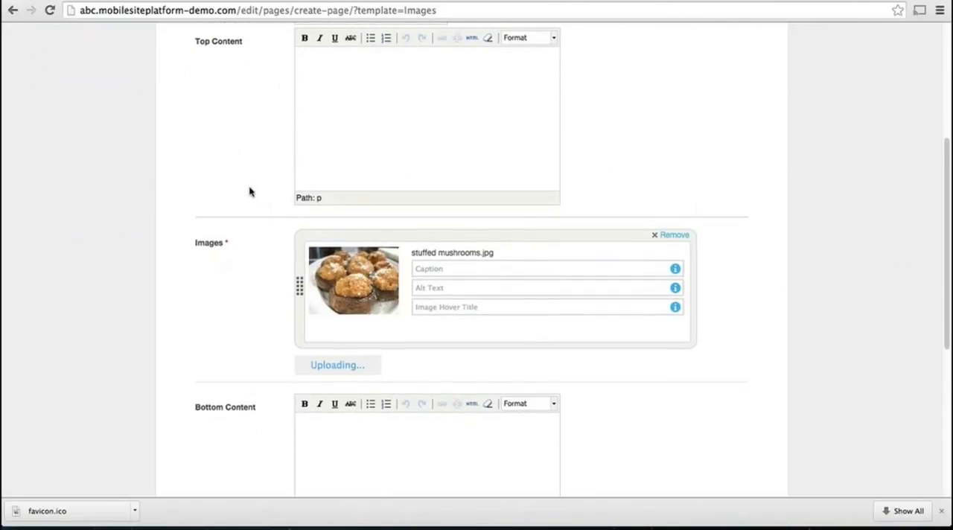
Upload sauteed mushrooms.jpg from the Desktop as the third image of the images page.
scroll(344, 311, down, 6)
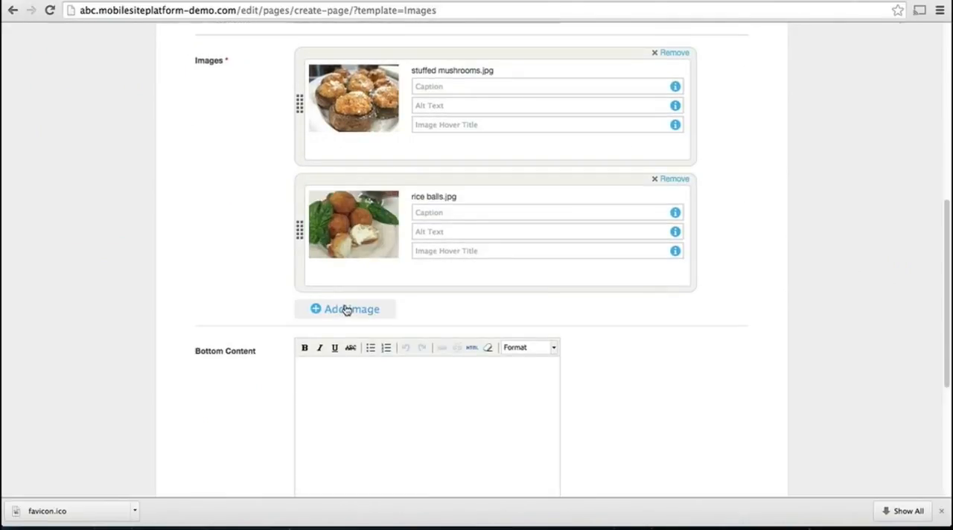
click(345, 311)
double_click(219, 145)
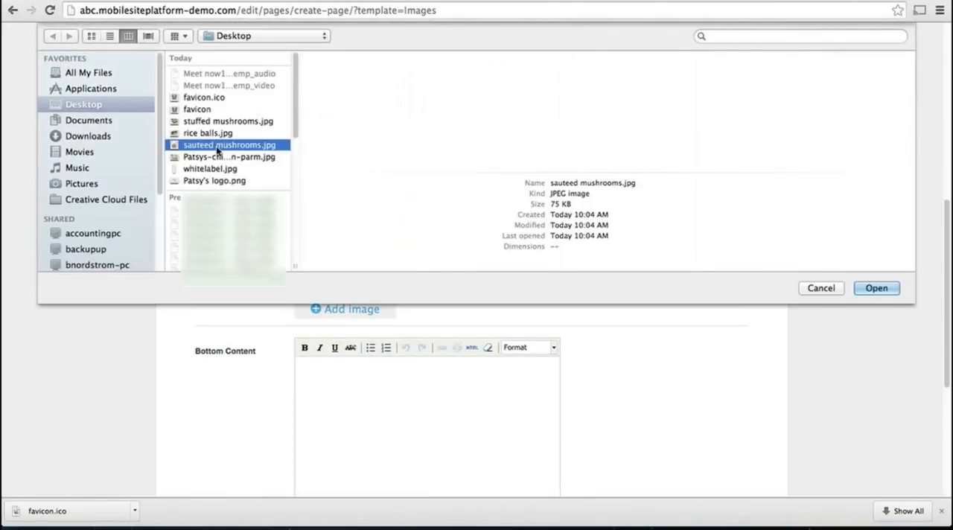
Create the images page and reload the published location page to check for its Menu tab.
scroll(229, 227, down, 9)
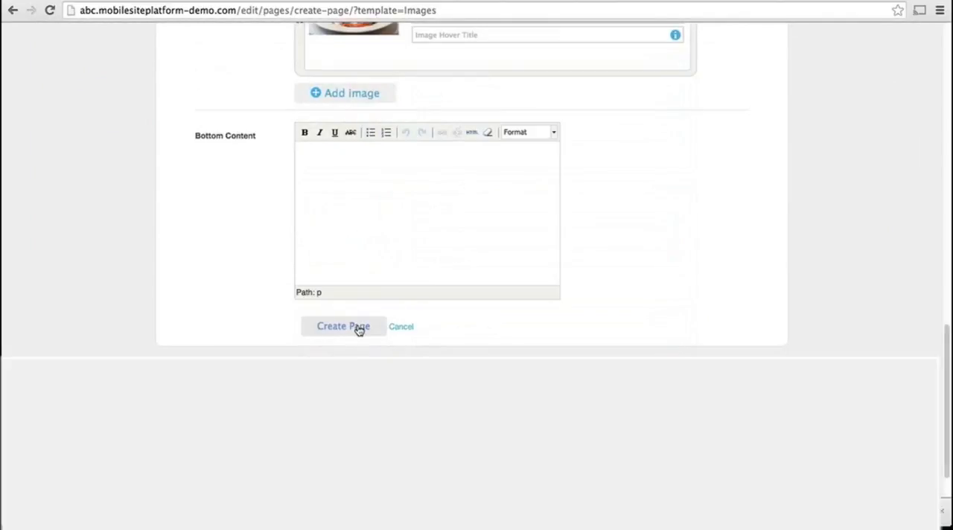
click(361, 331)
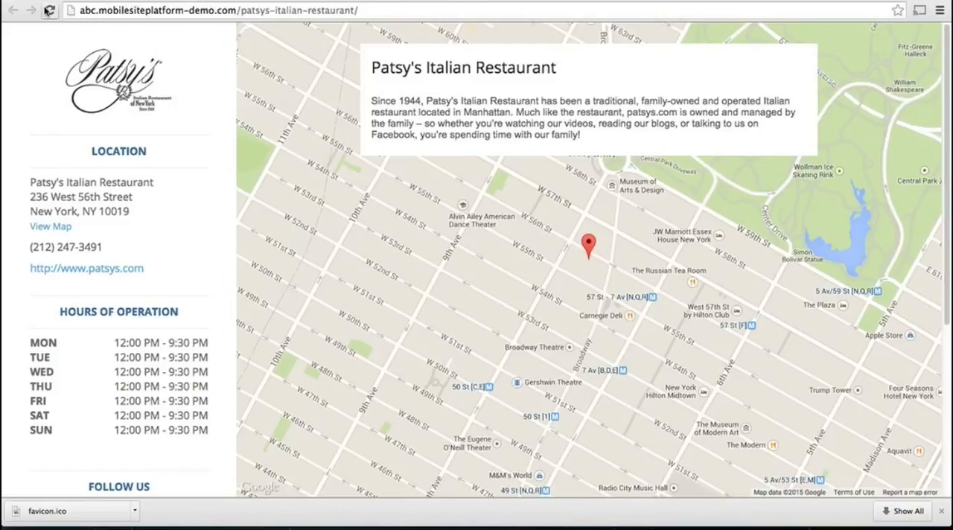
click(49, 11)
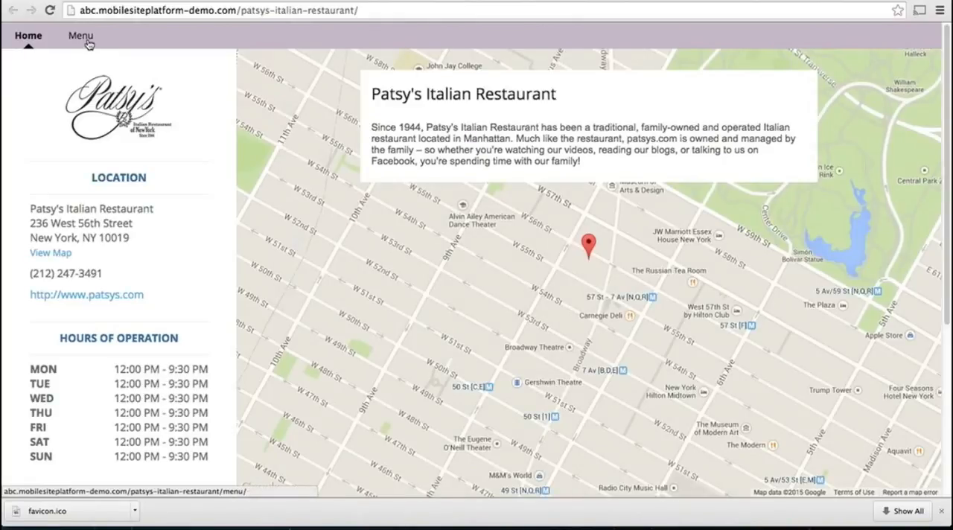
Open the Menu page of the published location page and browse its dish photos in the full-size image viewer.
click(80, 37)
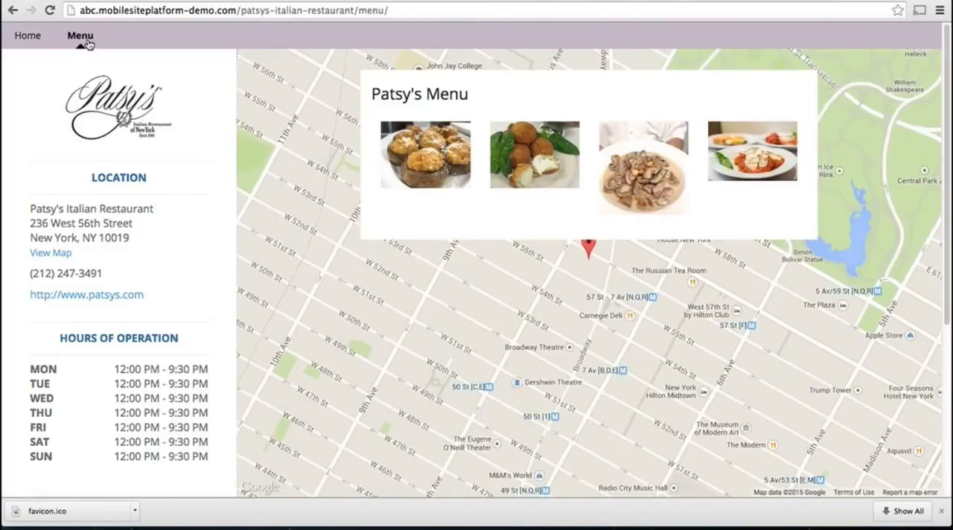
click(420, 161)
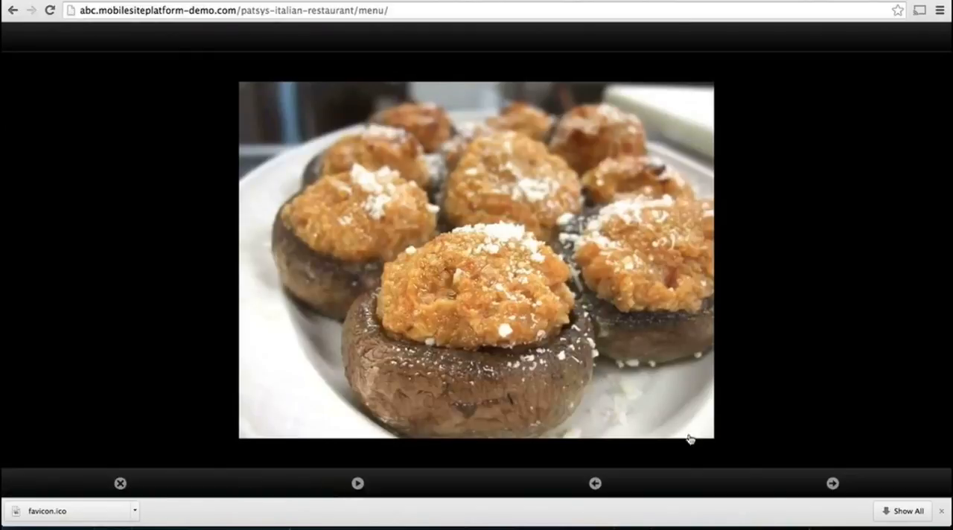
click(832, 483)
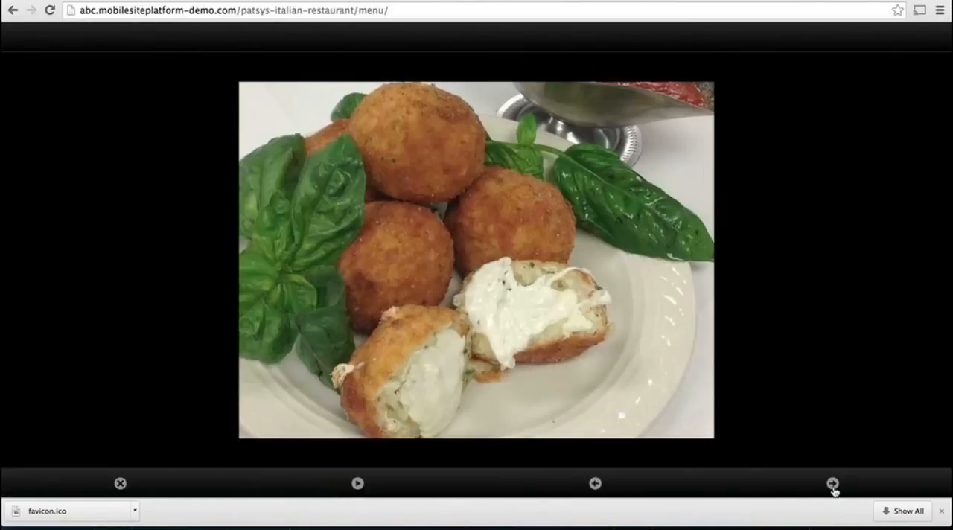
click(832, 483)
click(833, 483)
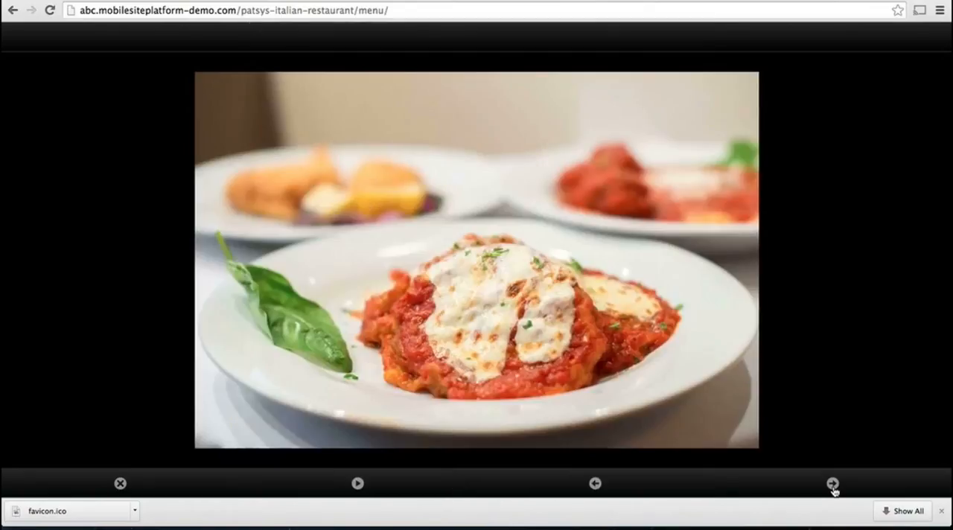
click(120, 483)
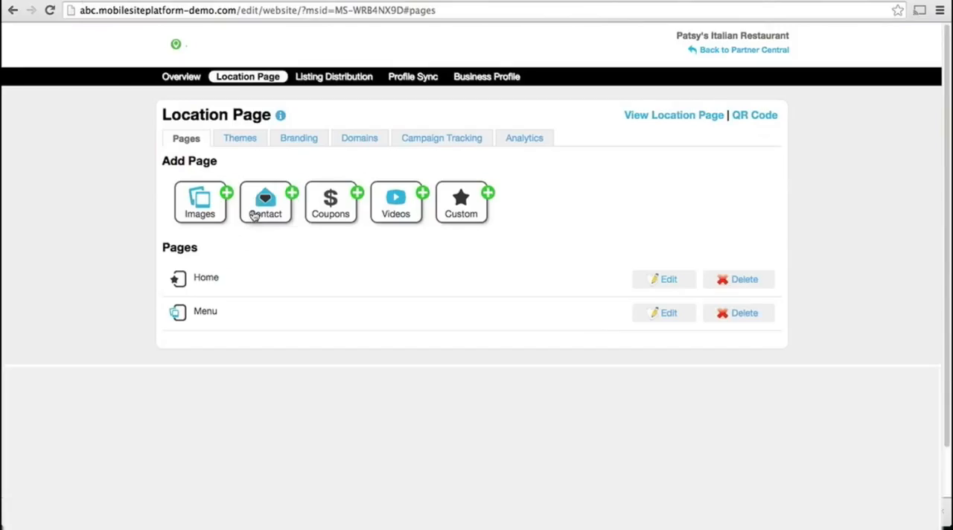
Create a Contact page with tab position 5, heading Contact Us, tab name Contact, a meta description and the restaurant's response email address.
click(253, 215)
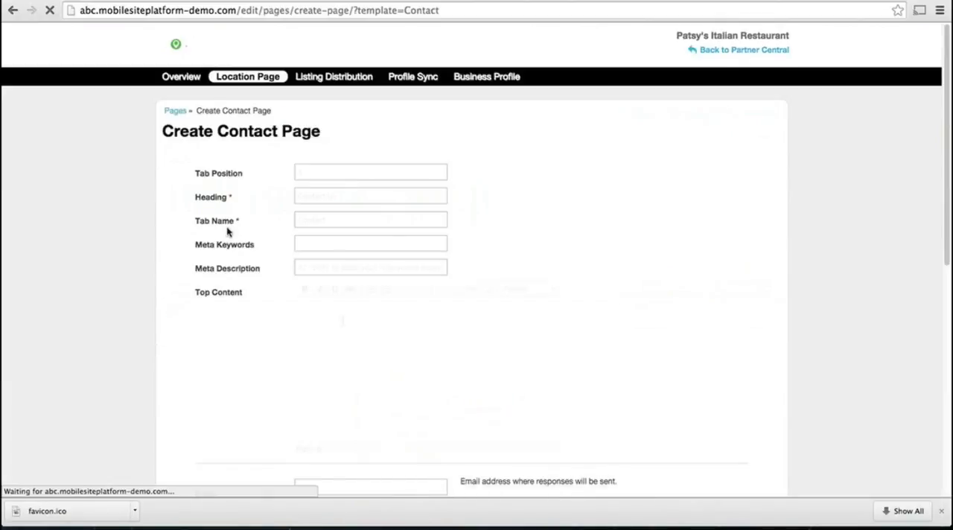
click(343, 320)
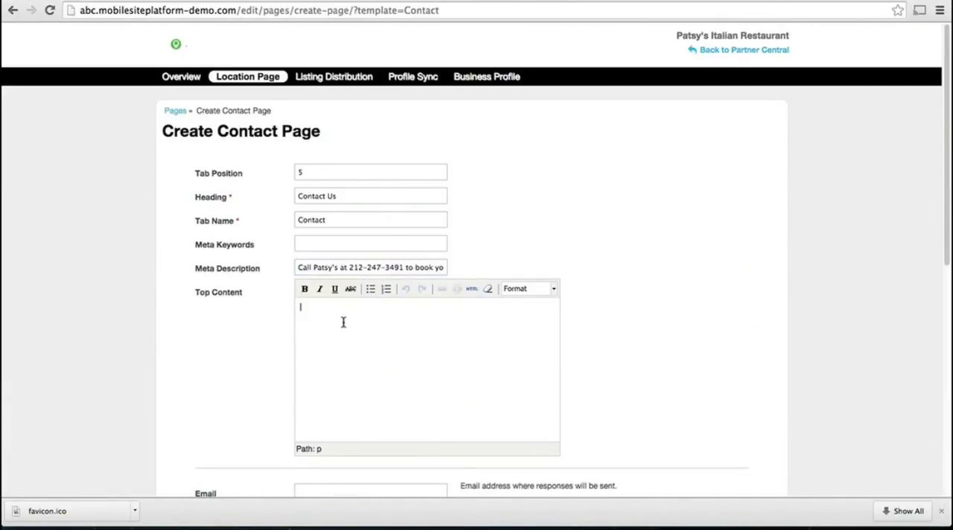
scroll(341, 320, down, 1)
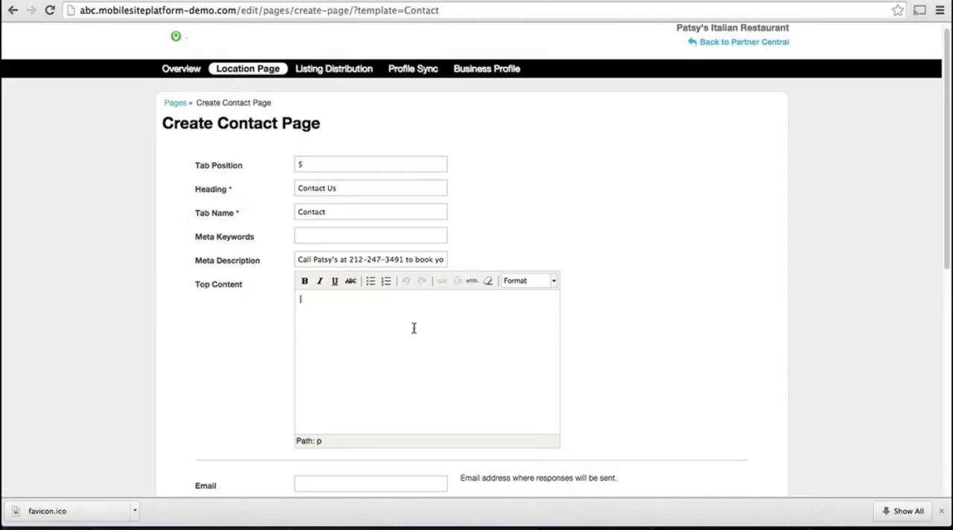
scroll(357, 321, down, 3)
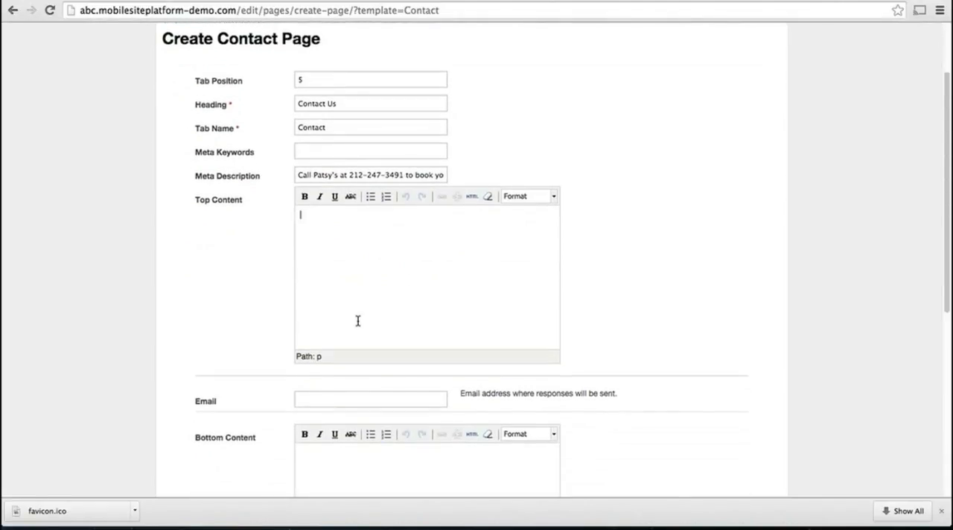
scroll(358, 321, down, 1)
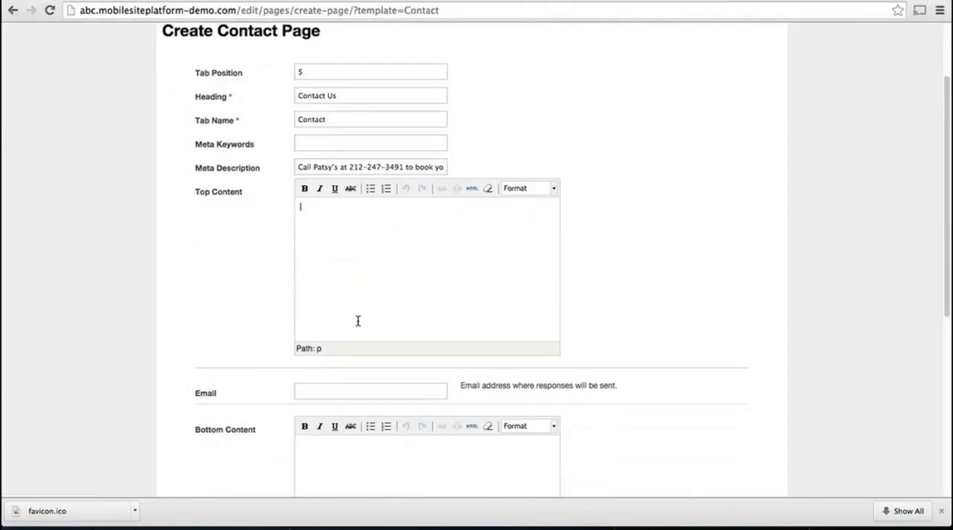
click(356, 392)
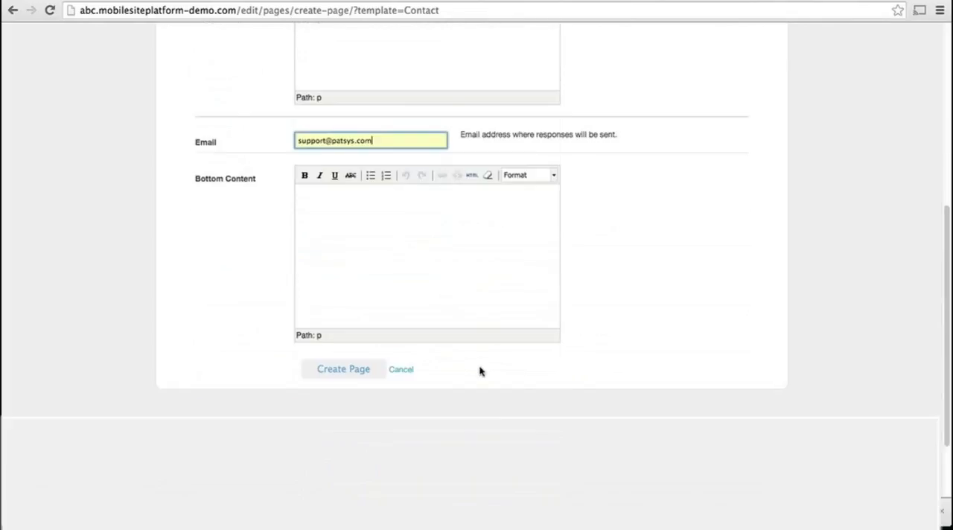
click(352, 377)
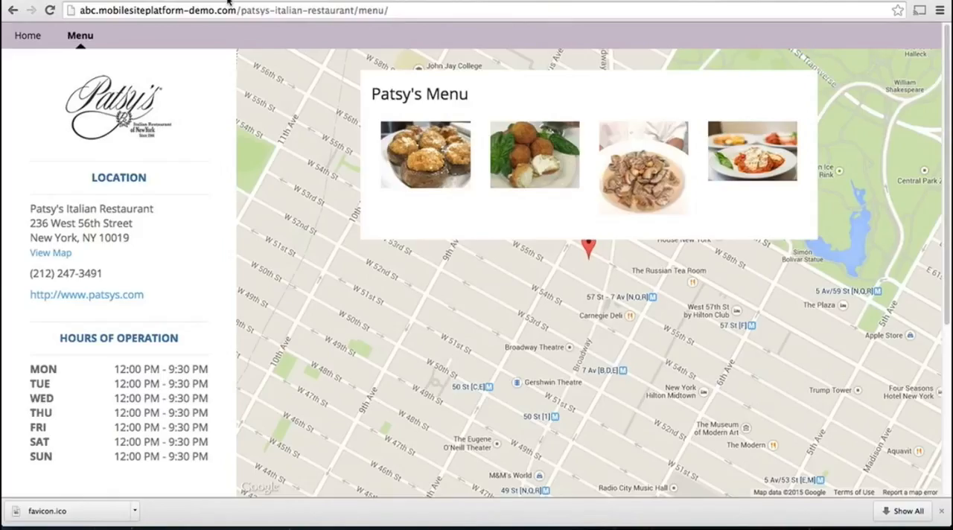
Check the contact form on the reloaded published location page and return to the admin page list.
click(50, 11)
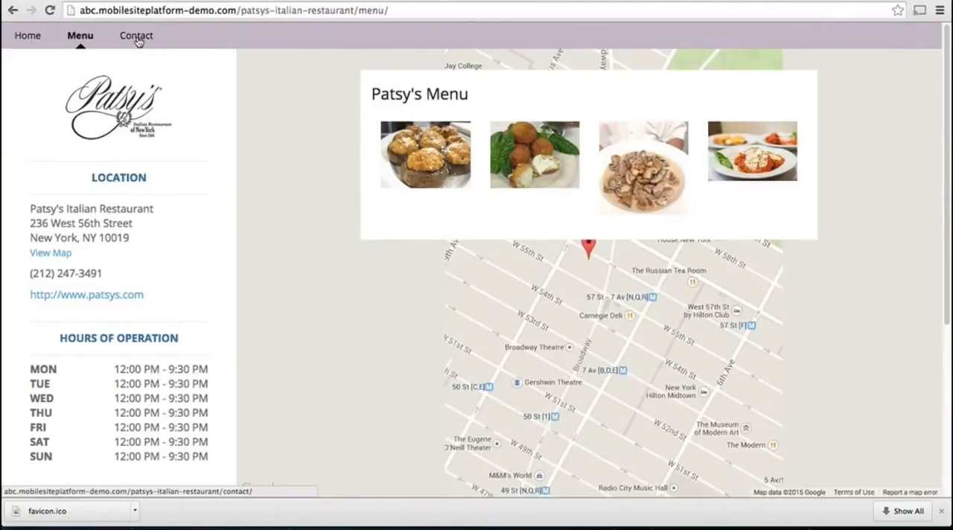
click(138, 37)
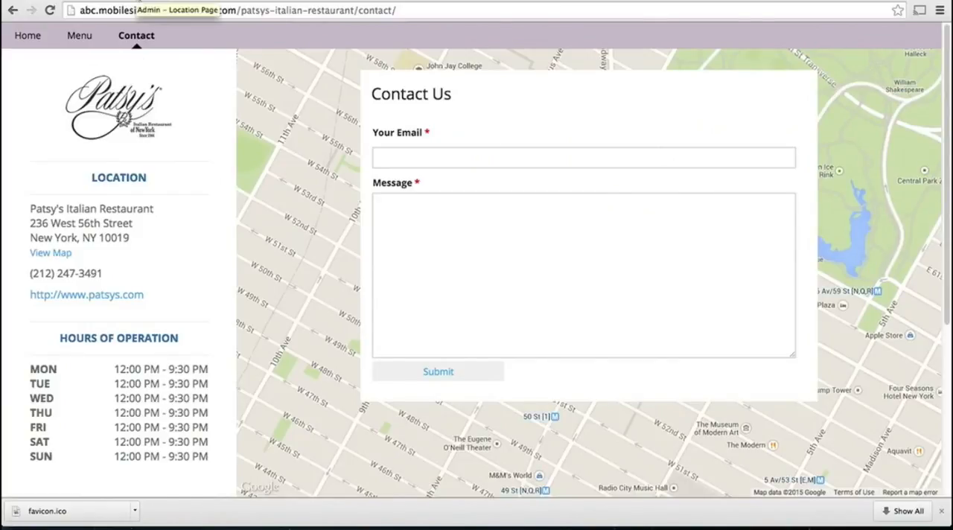
click(139, 0)
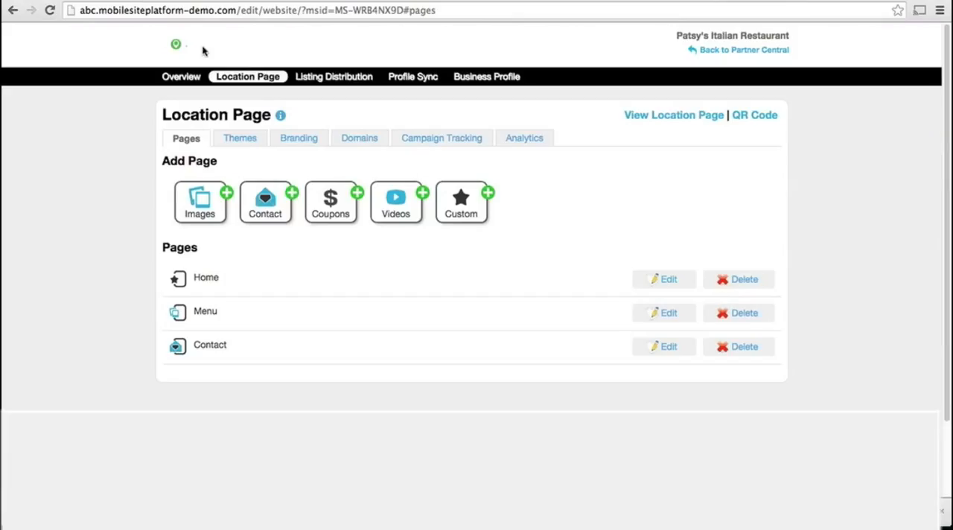
Start a Coupons page with tab position 3, heading Weekly Deals, tab name Deals and meta description "Show your coupon to your server to receive great discounts.".
click(328, 213)
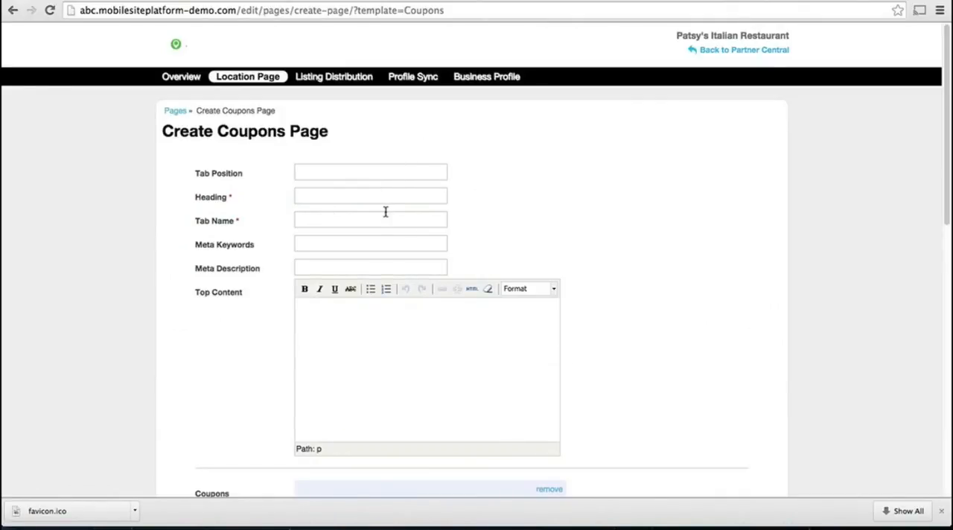
click(374, 165)
text(3)
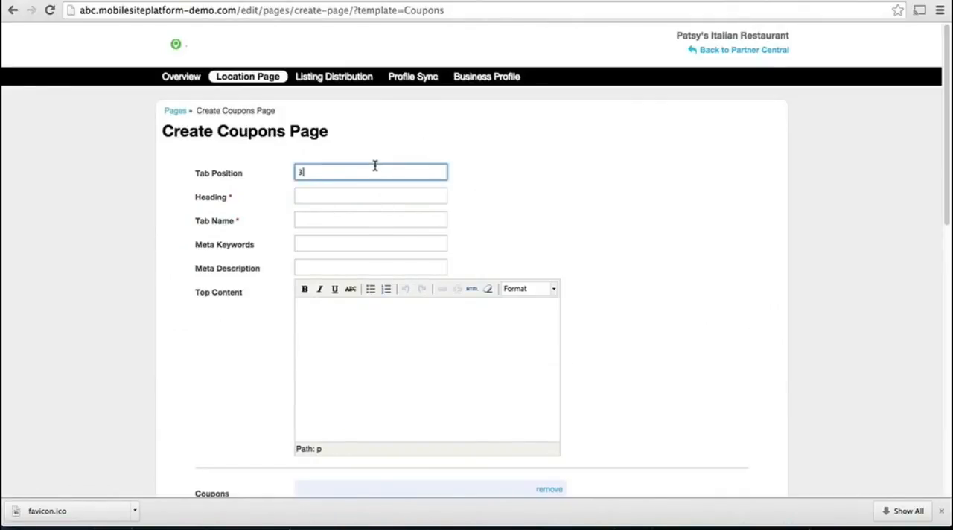
key(Tab)
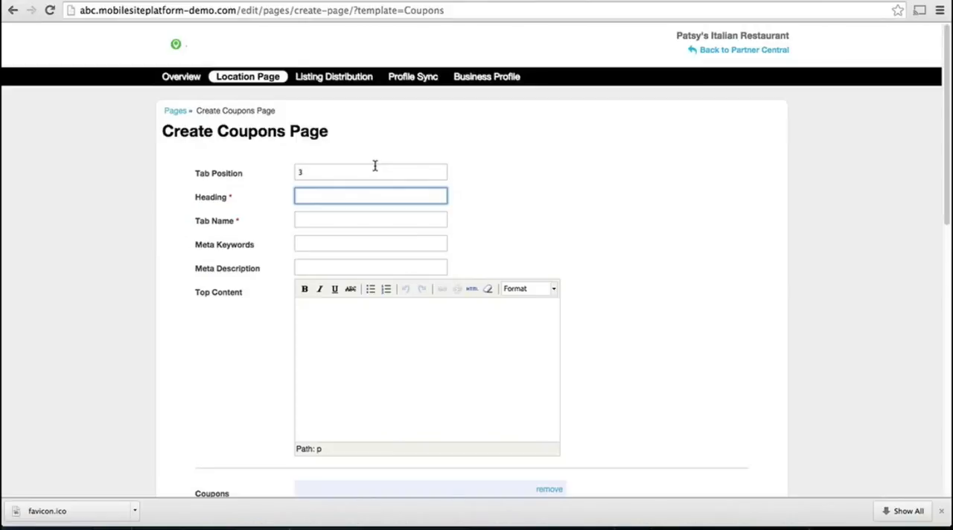
text(Weekly Deals)
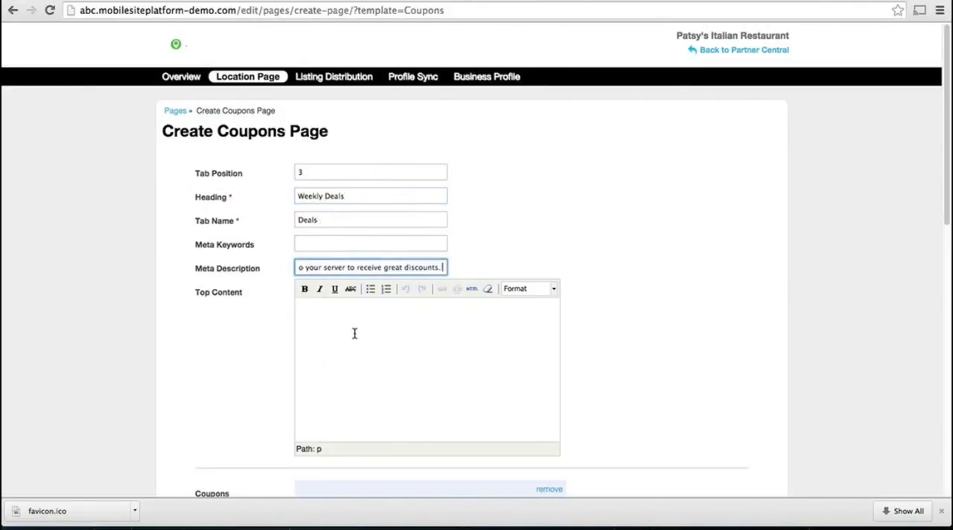
click(742, 319)
Fill in the coupon titled Free Drink with Chef's Special, detailing a complimentary beverage when ordering before 7:00pm, in the category Chef's Specials.
scroll(741, 319, down, 3)
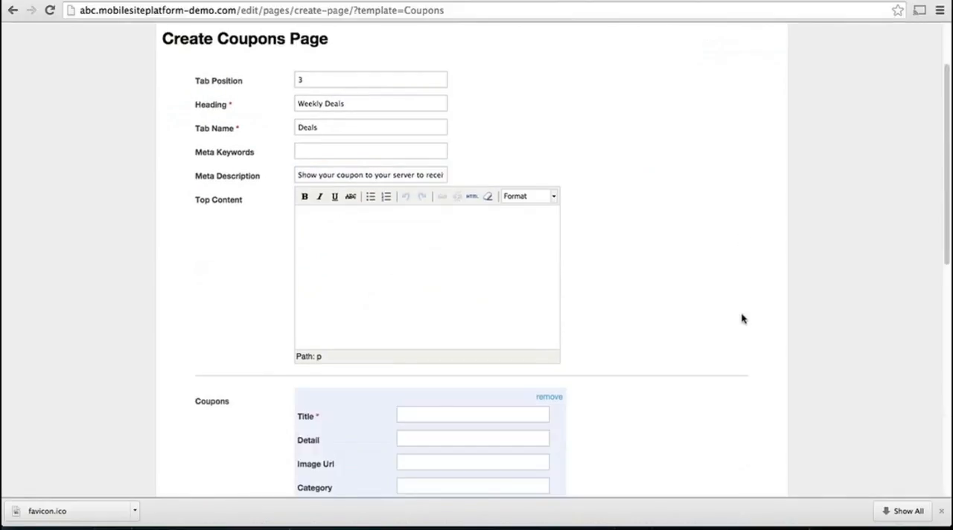
scroll(741, 319, down, 4)
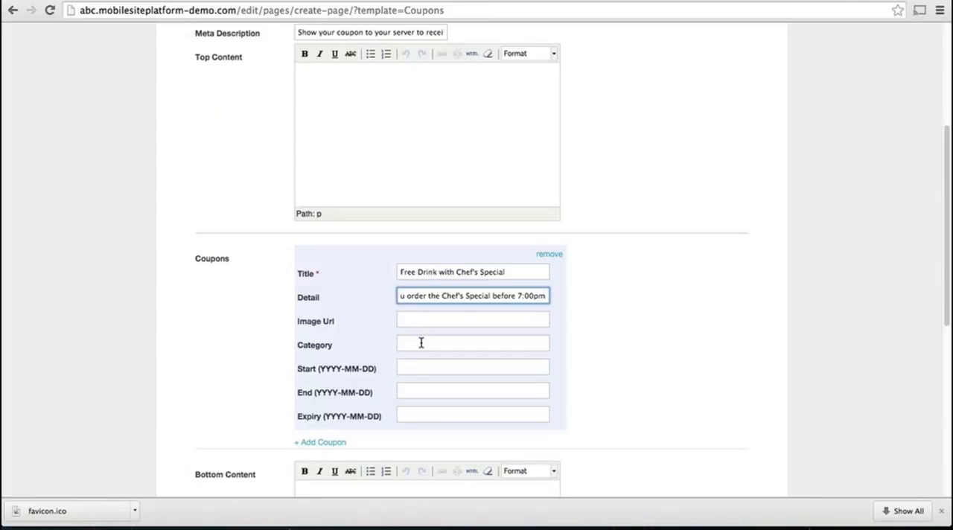
click(420, 343)
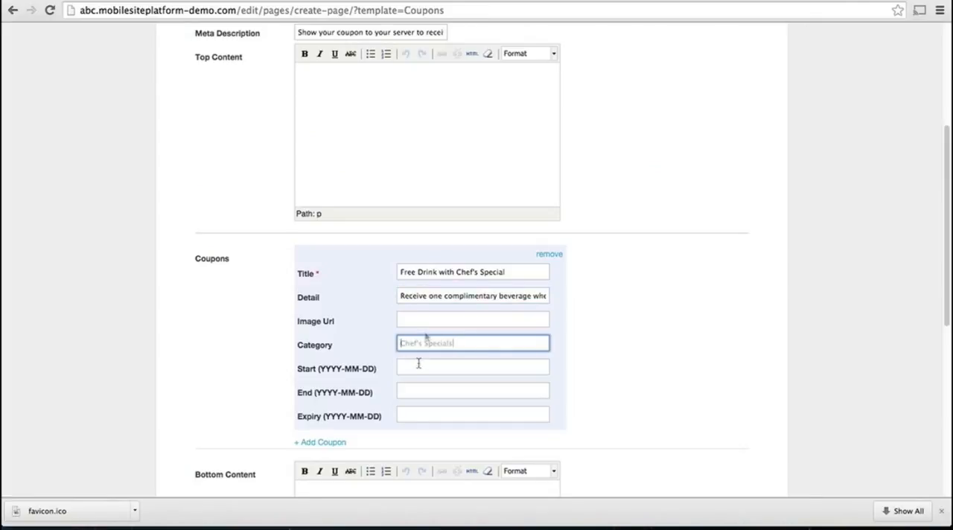
key(Tab)
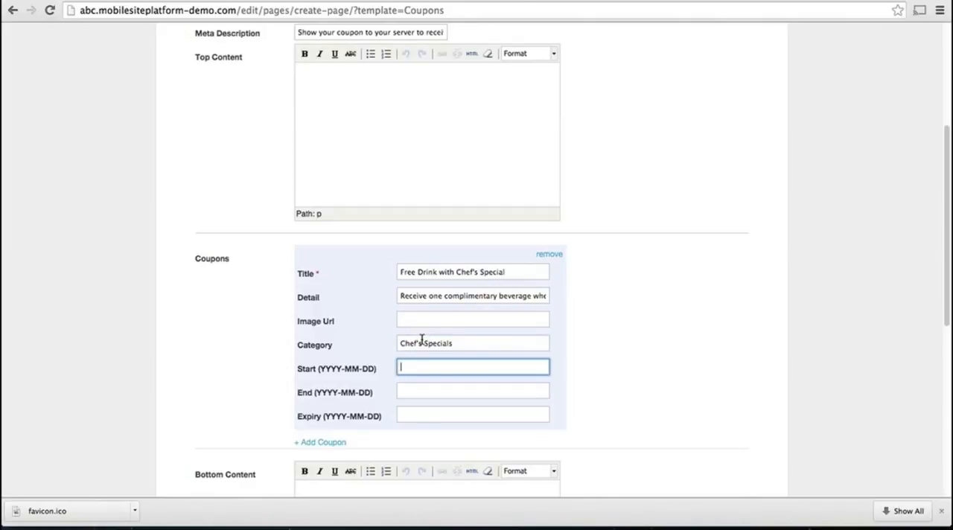
Set the coupon's start date to 2015-02-02, end to 2015-03-02 and expiry to 2015-03-01, and create the Coupons page.
text(2015)
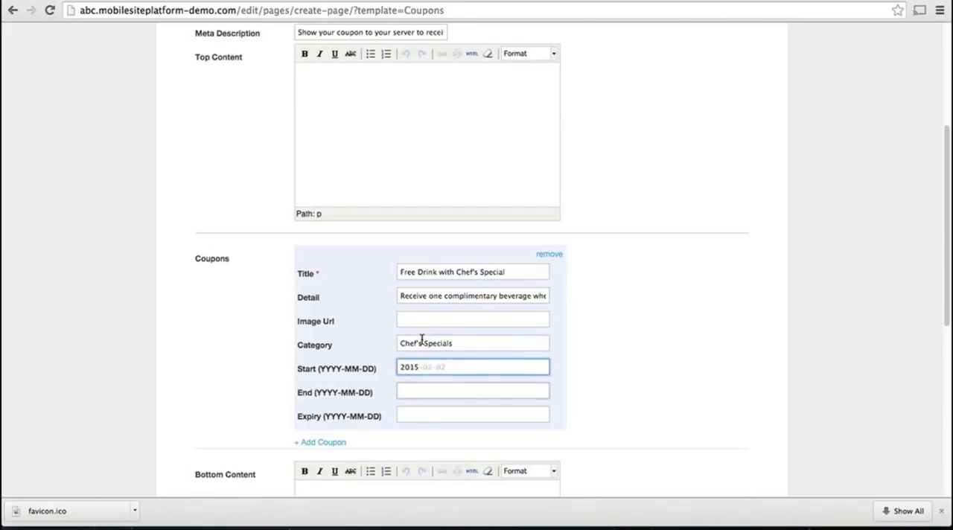
key(Tab)
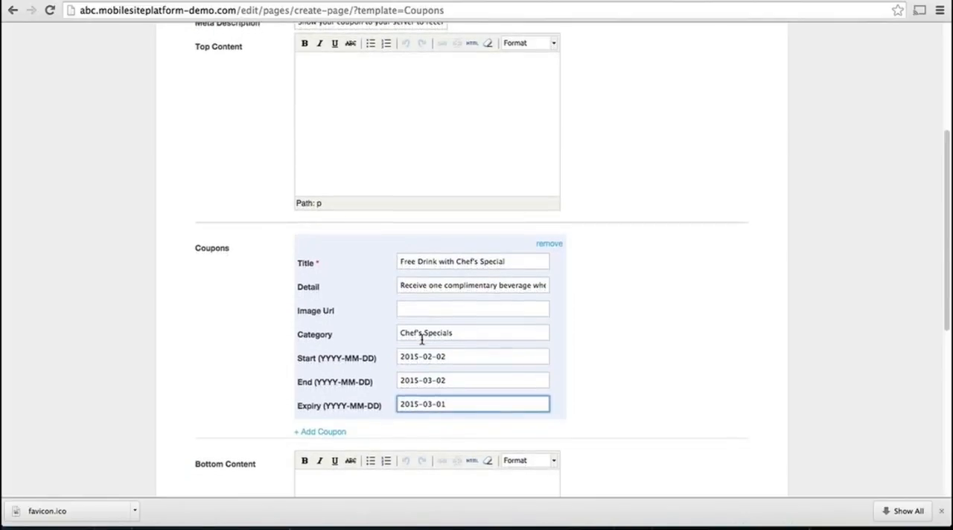
scroll(422, 339, down, 4)
click(362, 378)
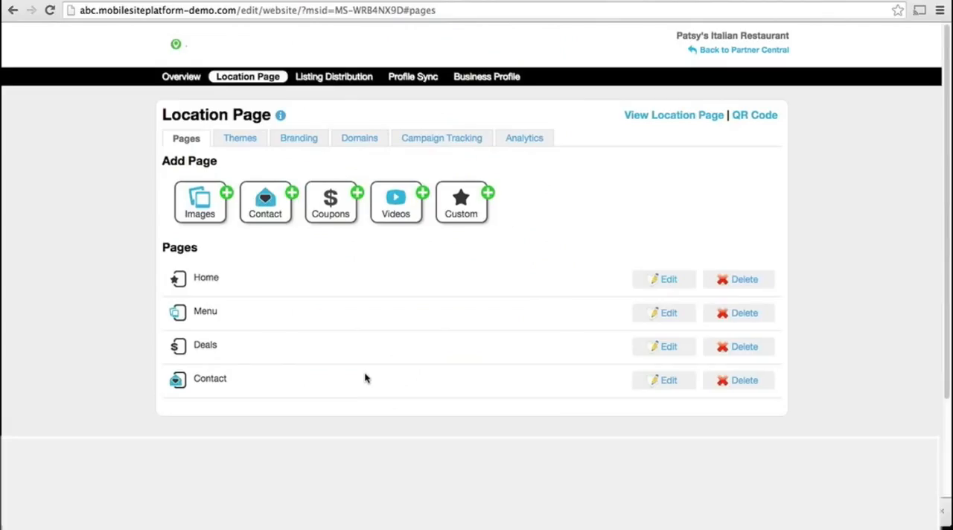
Start a Videos page with tab position 4 and Videos as both the heading and the tab name.
click(402, 203)
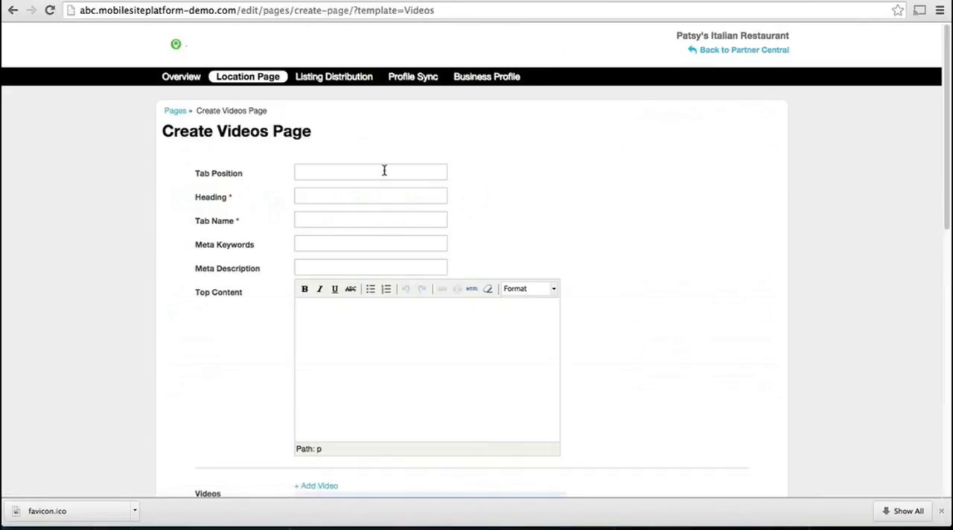
click(384, 170)
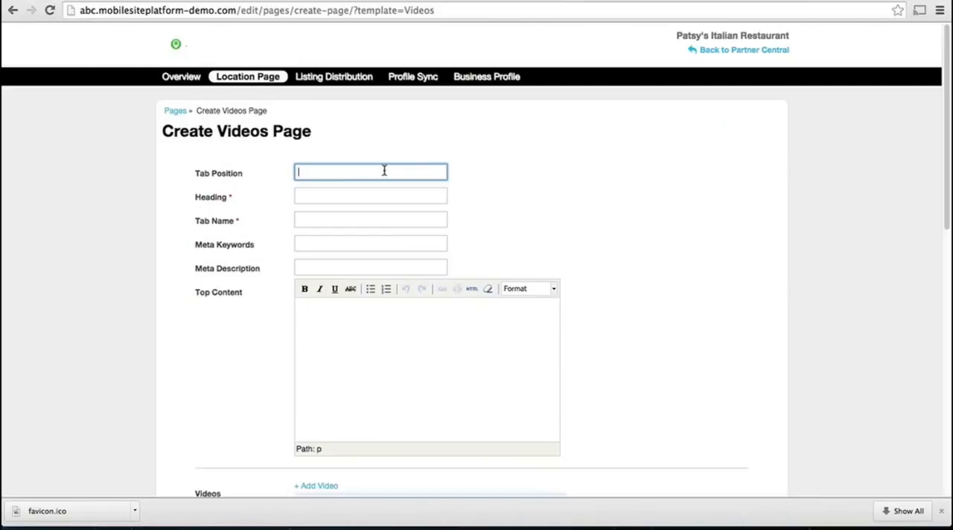
text(4)
click(383, 197)
text(Video)
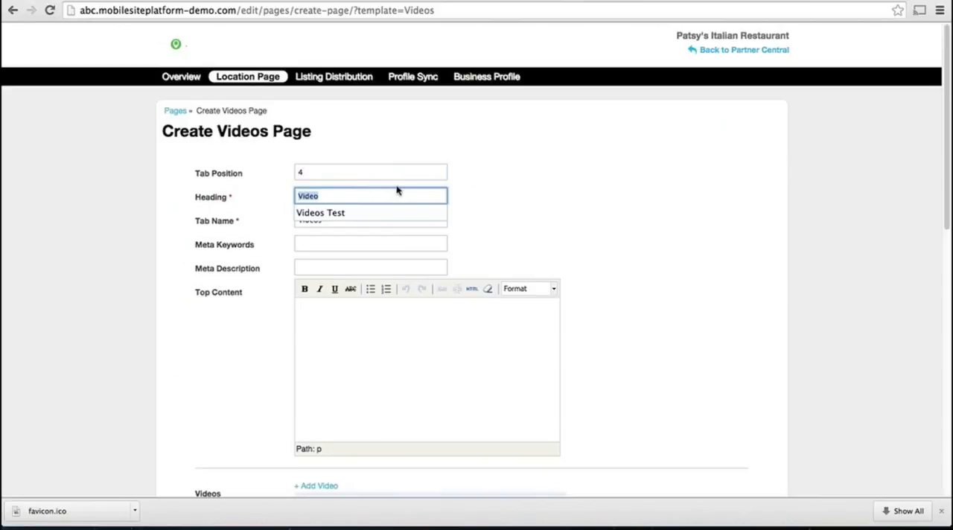
text(s)
click(206, 365)
scroll(206, 365, down, 1)
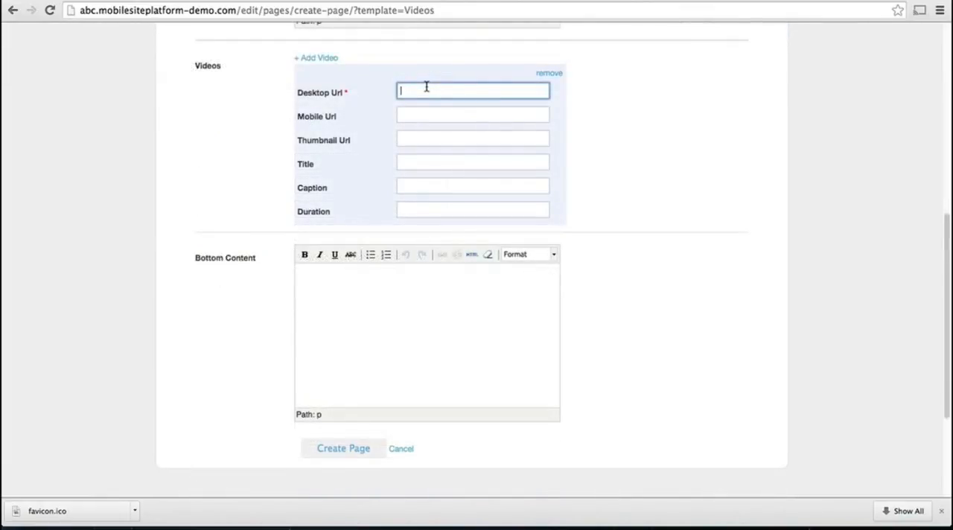
text(http://www.youtube.com/watch?v=TfZV2tNu8o4)
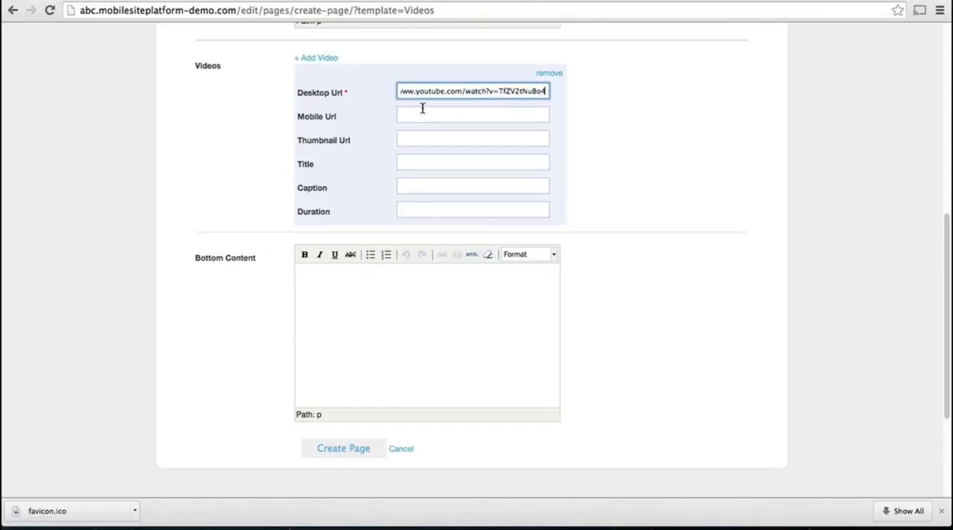
click(422, 108)
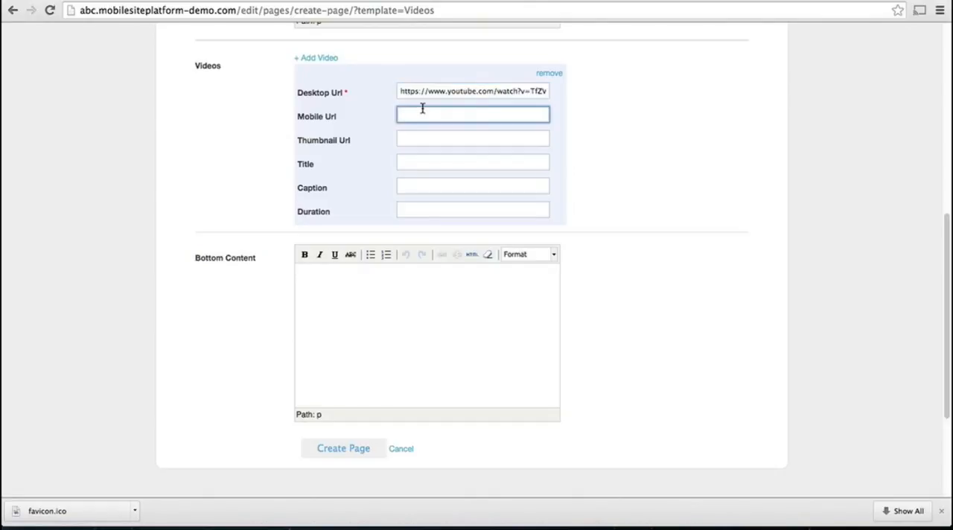
key(Tab)
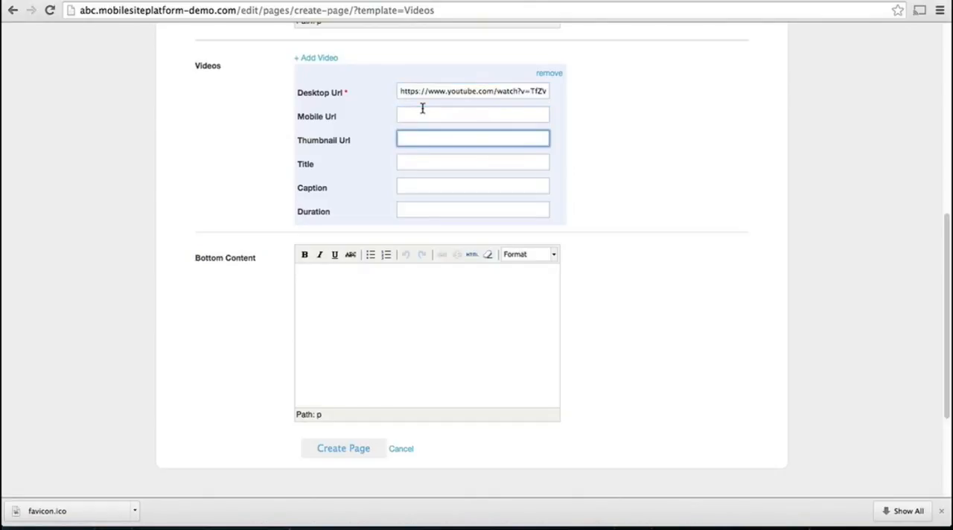
Give the video the title Video Title and the caption Video Caption, and create the Videos page.
click(442, 162)
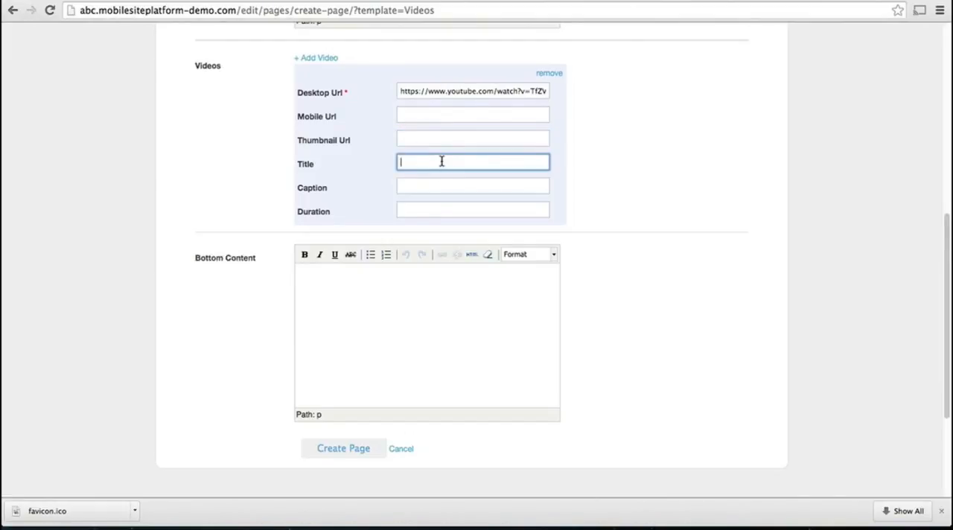
text(Video Title)
key(Tab)
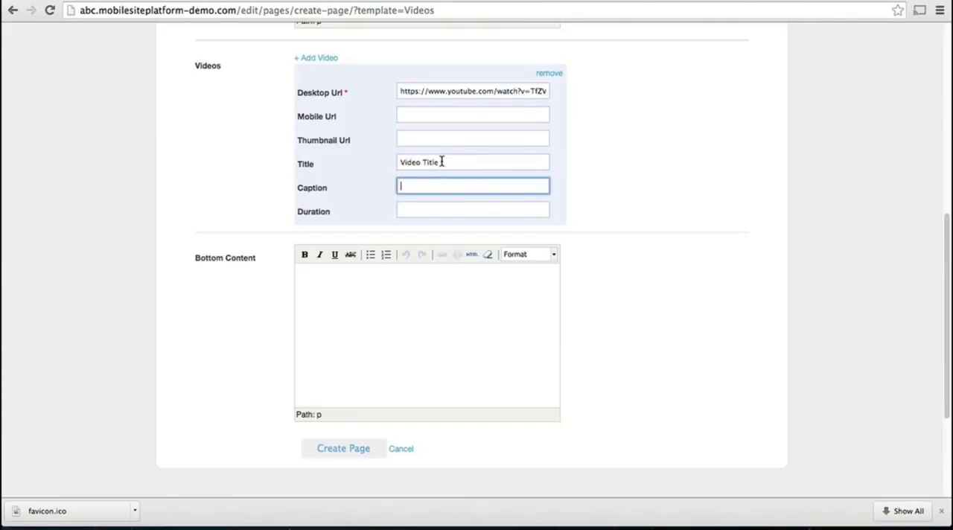
text(Video Caption)
key(Tab)
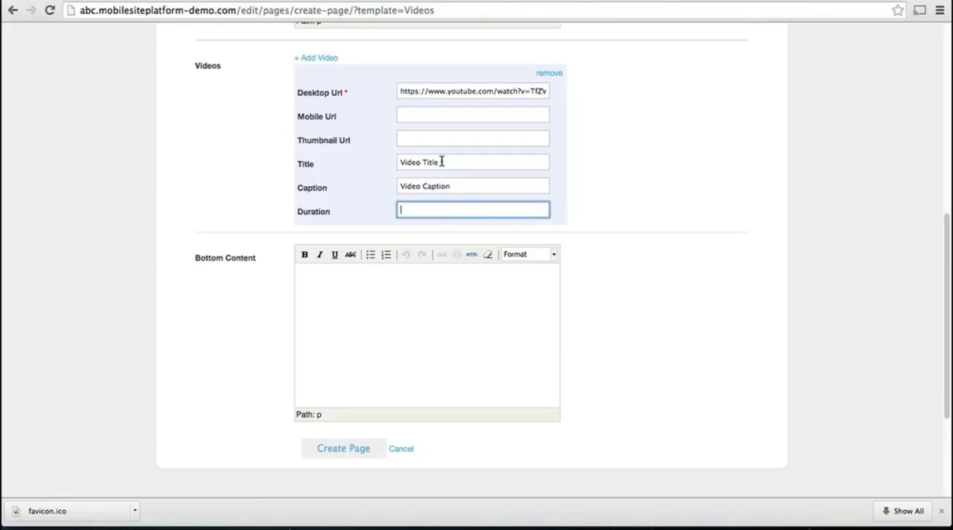
click(357, 449)
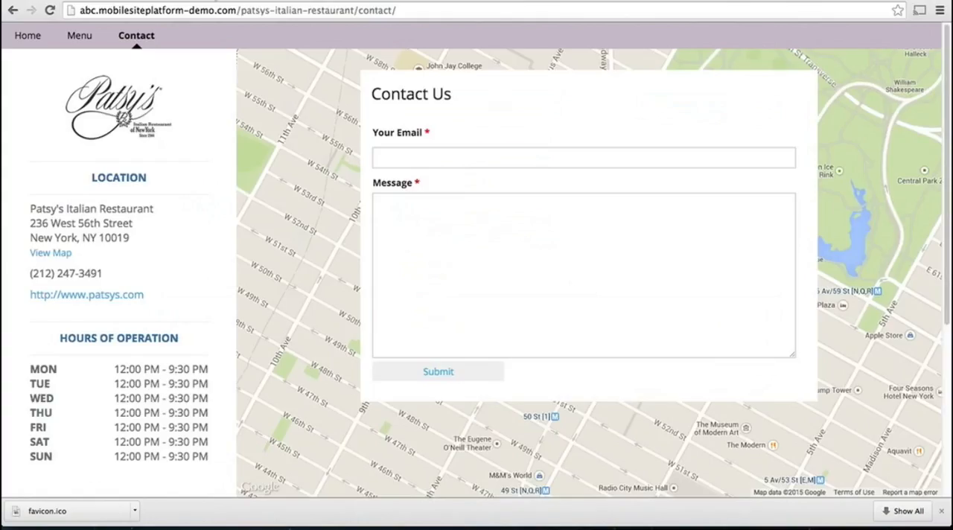
Reload the published restaurant site to check its Videos page, and view the location page's QR code.
click(49, 10)
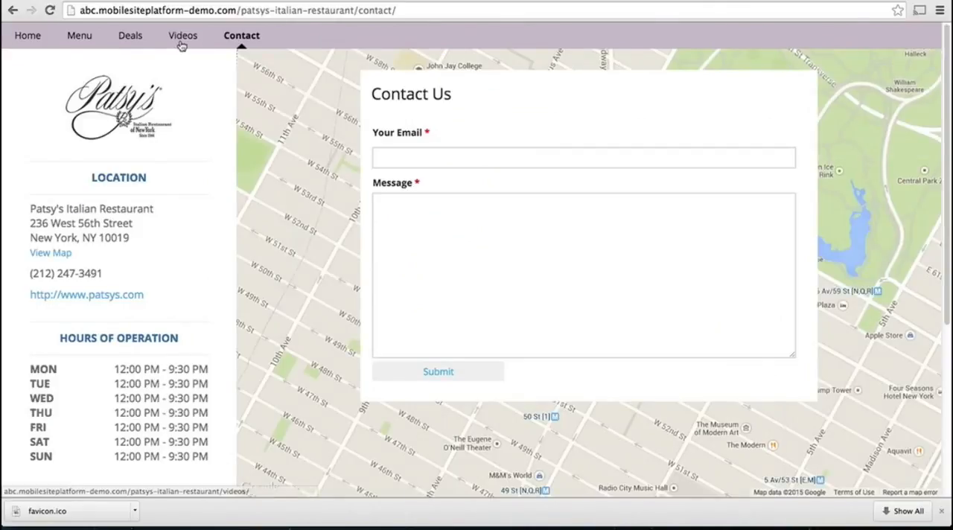
click(182, 43)
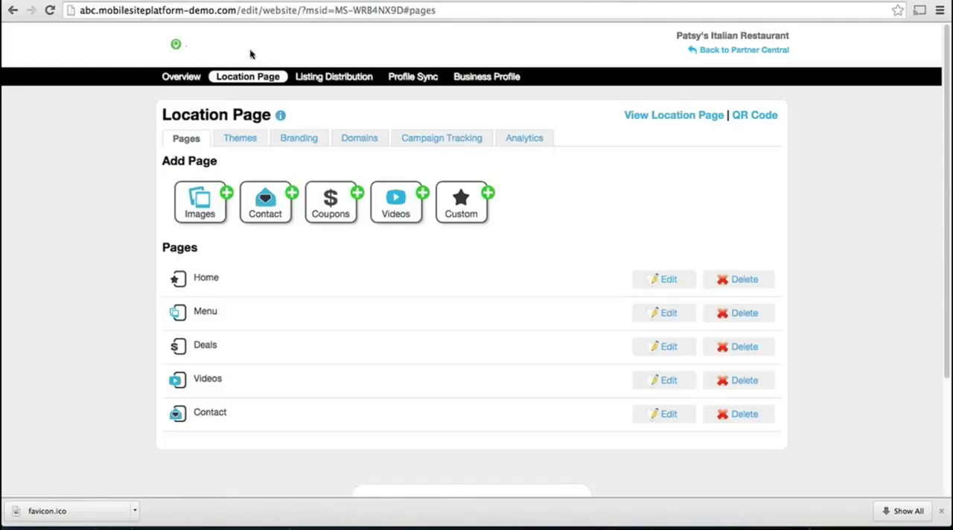
click(754, 116)
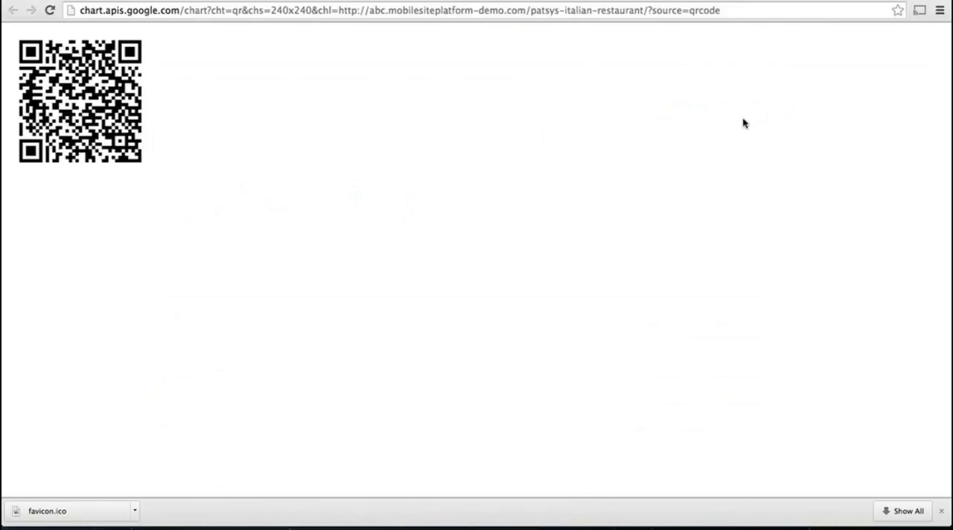
click(116, 1)
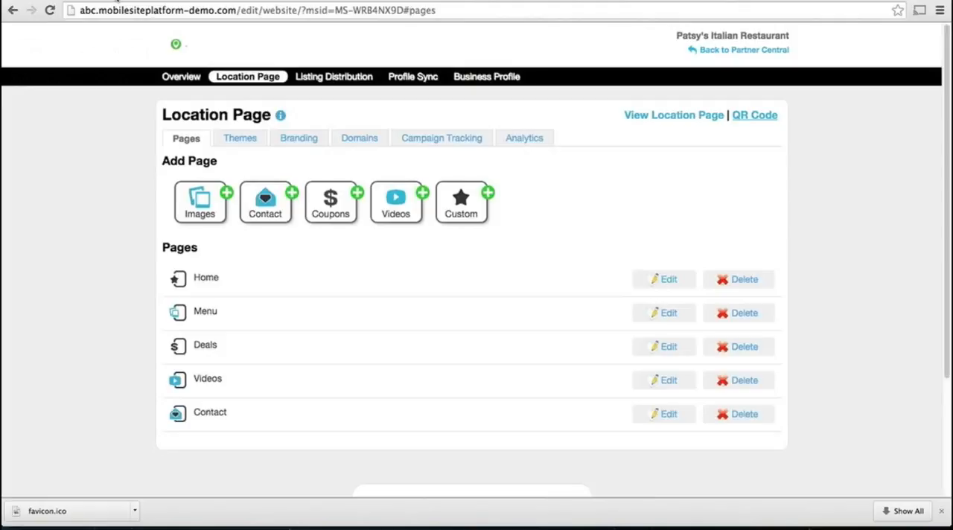
Review the location page's traffic and event analytics.
click(515, 138)
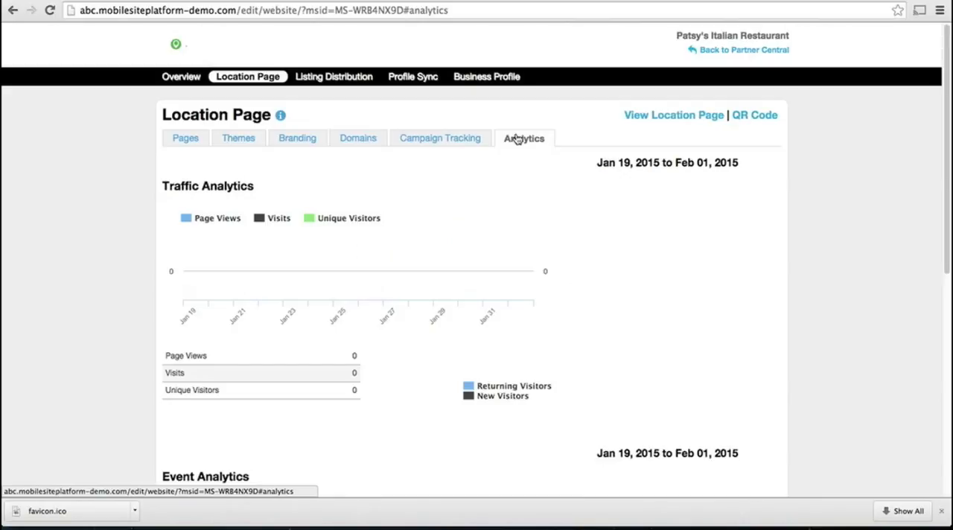
scroll(536, 206, down, 1)
scroll(534, 205, down, 5)
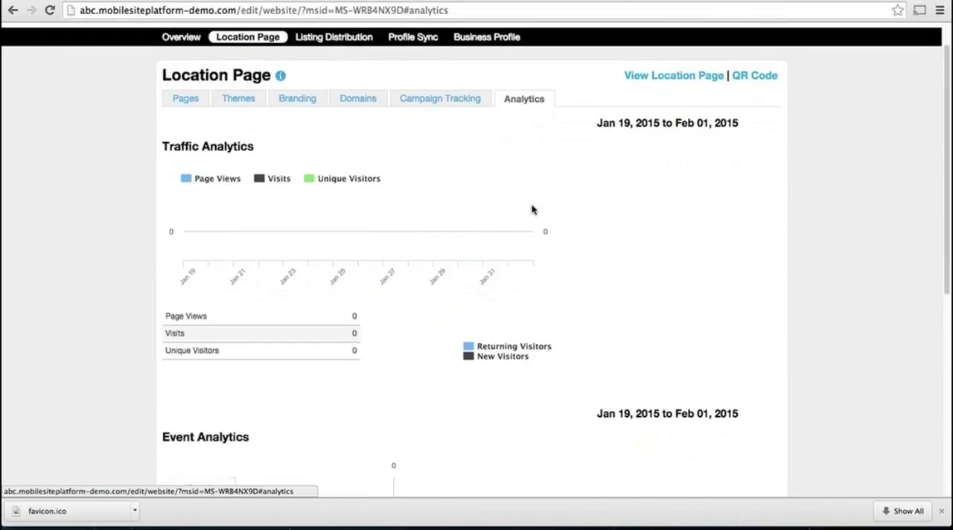
scroll(532, 208, up, 5)
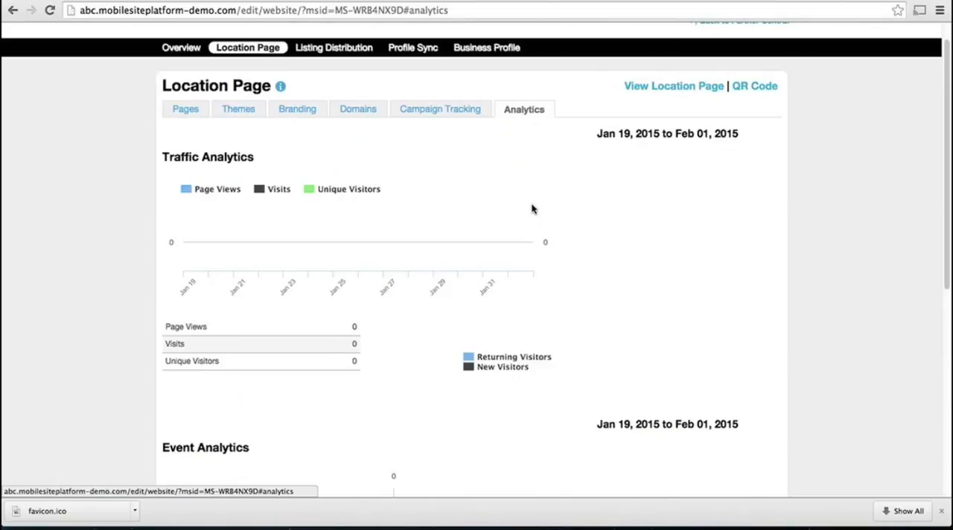
scroll(531, 208, up, 1)
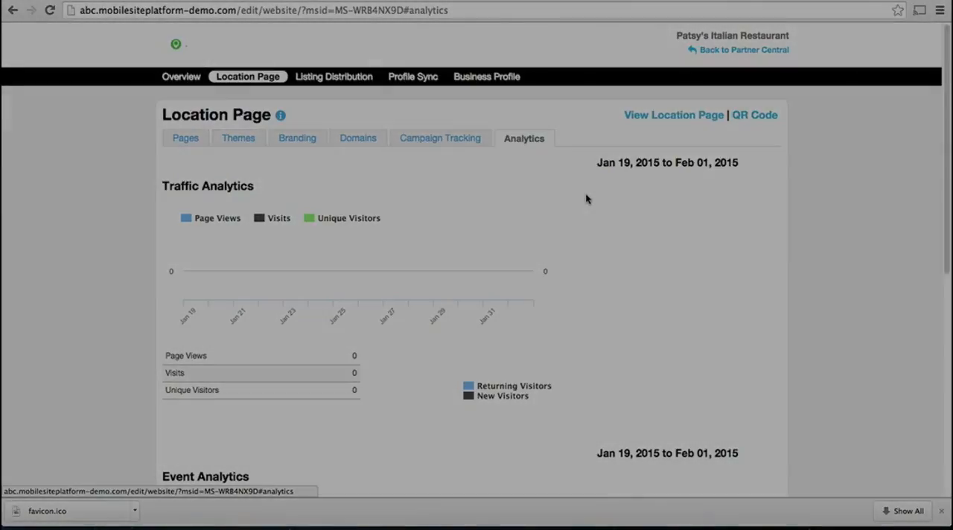